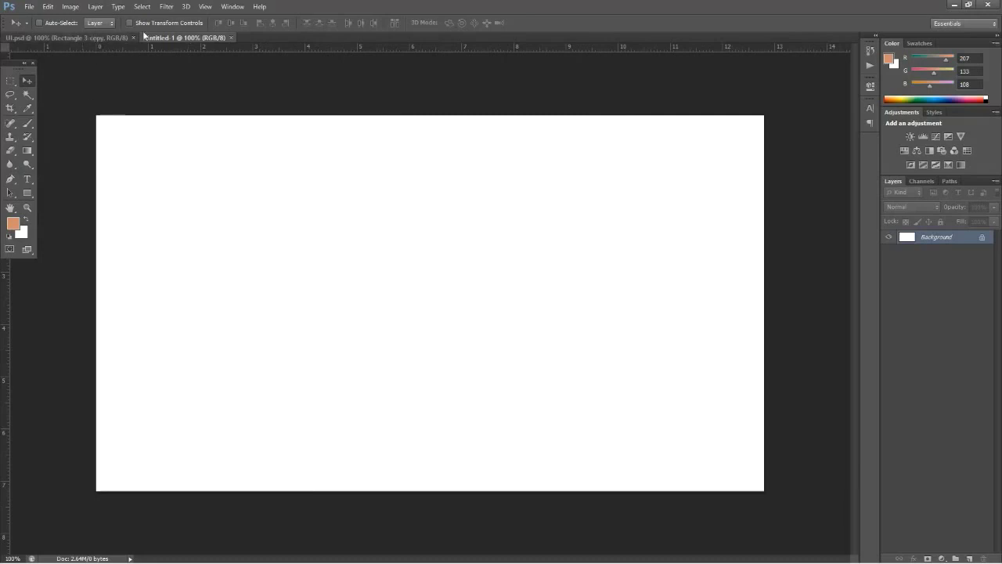
# Step: Add the text "Visual Designer" to the blank canvas and enlarge it to 88 pt
pyautogui.click(27, 178)
pyautogui.click(219, 241)
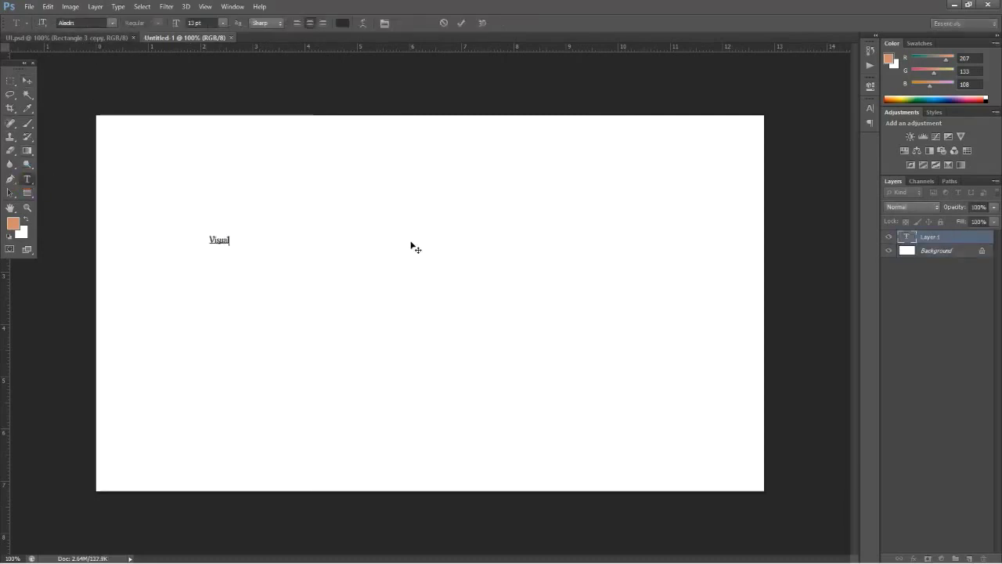
pyautogui.write('Visual Designer')
pyautogui.hotkey('ctrl', 'a')
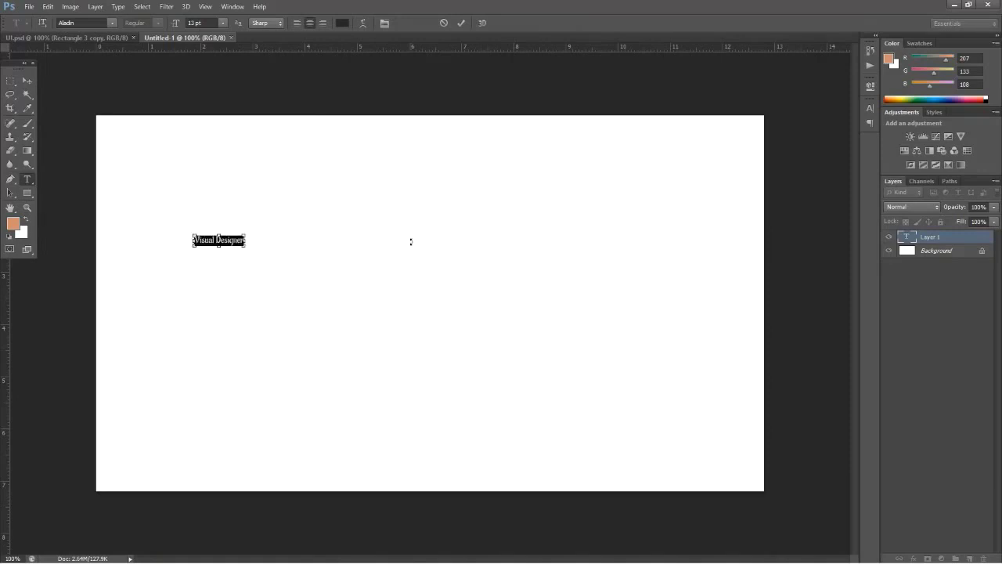
pyautogui.moveTo(180, 24); pyautogui.dragTo(210, 26)
# Step: Move the "Visual Designer" title to the left half of the canvas, about mid-height
pyautogui.click(28, 81)
pyautogui.moveTo(220, 236); pyautogui.dragTo(301, 307)
pyautogui.click(331, 300)
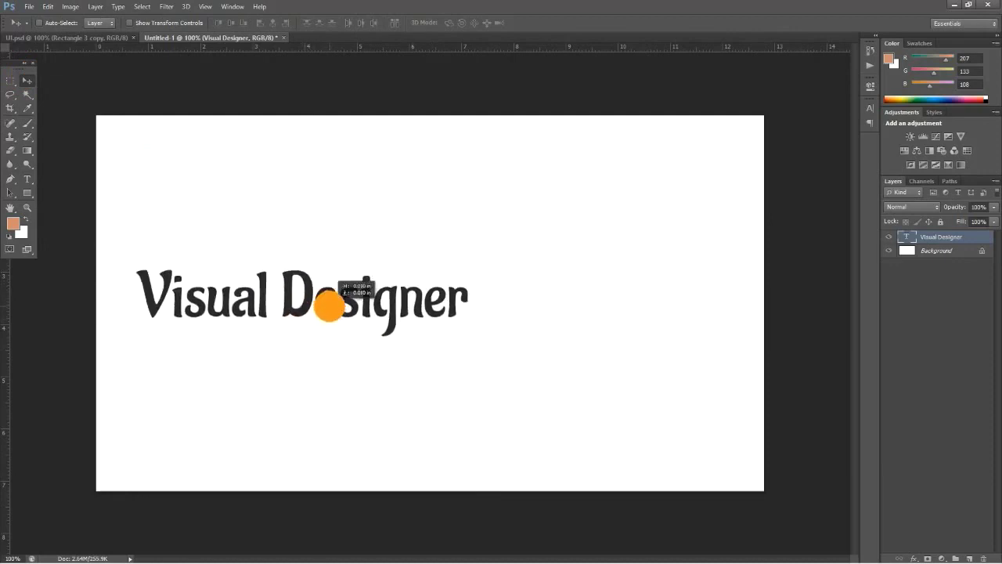
# Step: Copy the "Learn UX UI | Graphics" text and its red rectangle from UI.psd to the upper right edge of the untitled canvas
pyautogui.click(88, 38)
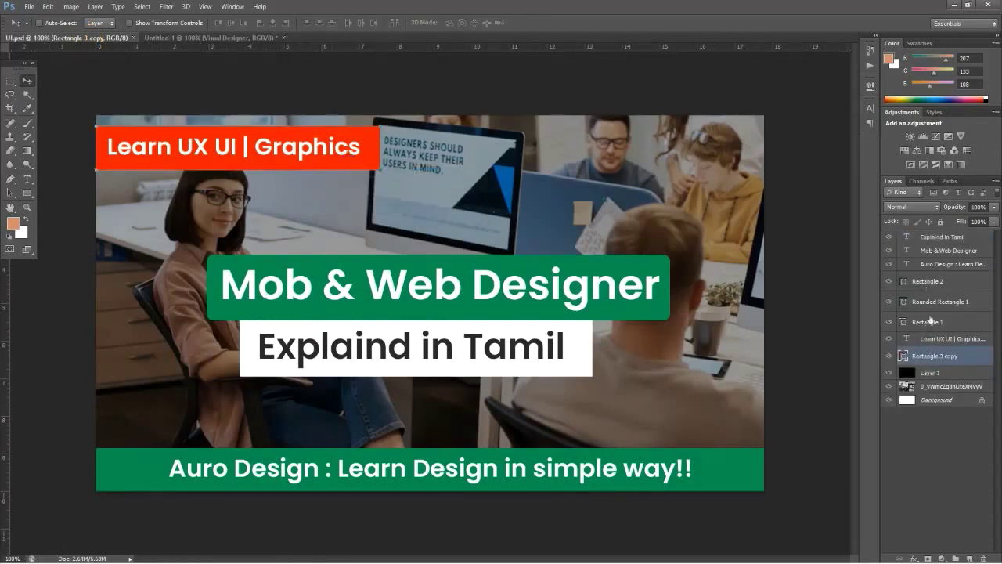
pyautogui.keyDown('shift'); pyautogui.click(932, 340); pyautogui.keyUp('shift')
pyautogui.moveTo(196, 148); pyautogui.dragTo(615, 171)
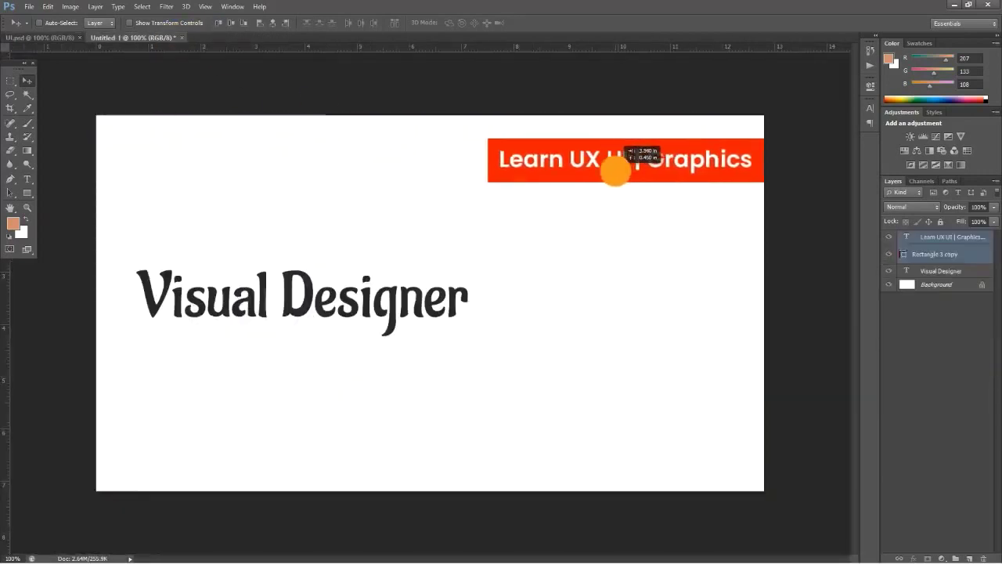
# Step: Copy the "Explaind in Tamil" text and its white rectangle from UI.psd to below the title in the untitled document
pyautogui.click(61, 38)
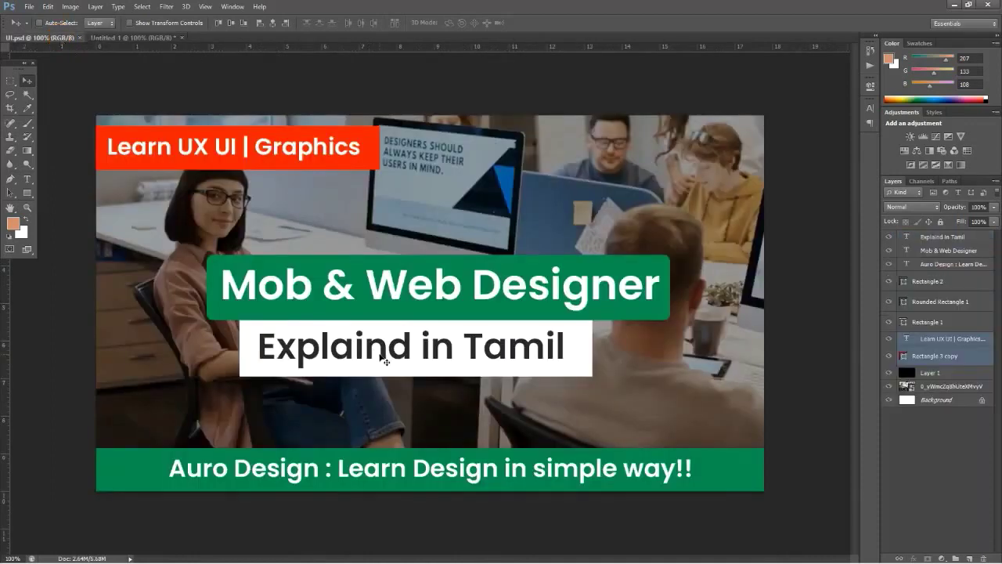
pyautogui.keyDown('ctrl'); pyautogui.click(384, 357); pyautogui.keyUp('ctrl')
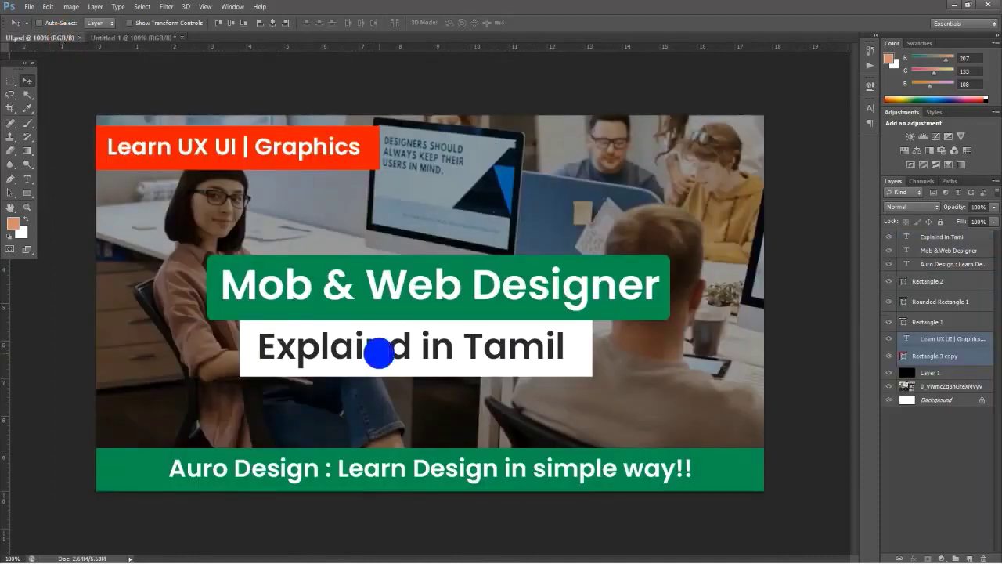
pyautogui.keyDown('ctrl'); pyautogui.click(927, 322); pyautogui.keyUp('ctrl')
pyautogui.moveTo(446, 355); pyautogui.dragTo(439, 399)
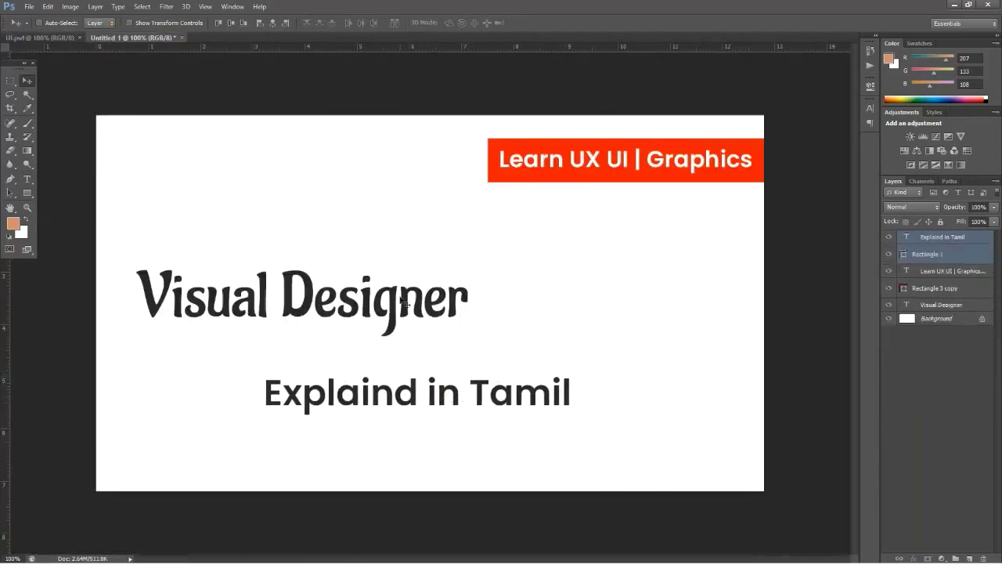
# Step: Select the "Visual Designer" text layer and move it slightly up and to the right
pyautogui.rightClick(404, 321)
pyautogui.click(427, 323)
pyautogui.moveTo(390, 321); pyautogui.dragTo(408, 288)
# Step: Add the text "who is" in the same style and place it just above "Visual Designer"
pyautogui.press('t')
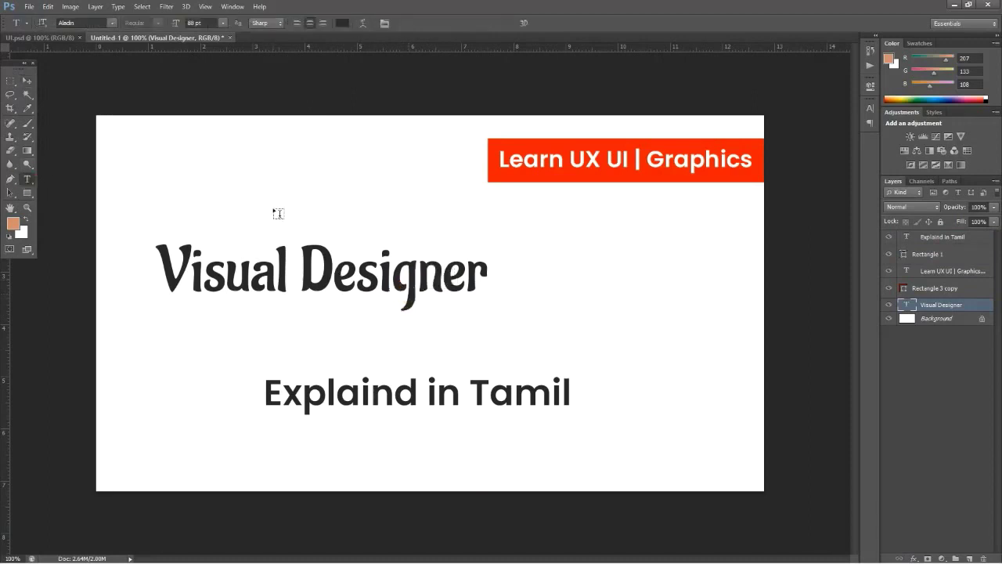
pyautogui.click(266, 204)
pyautogui.write('who')
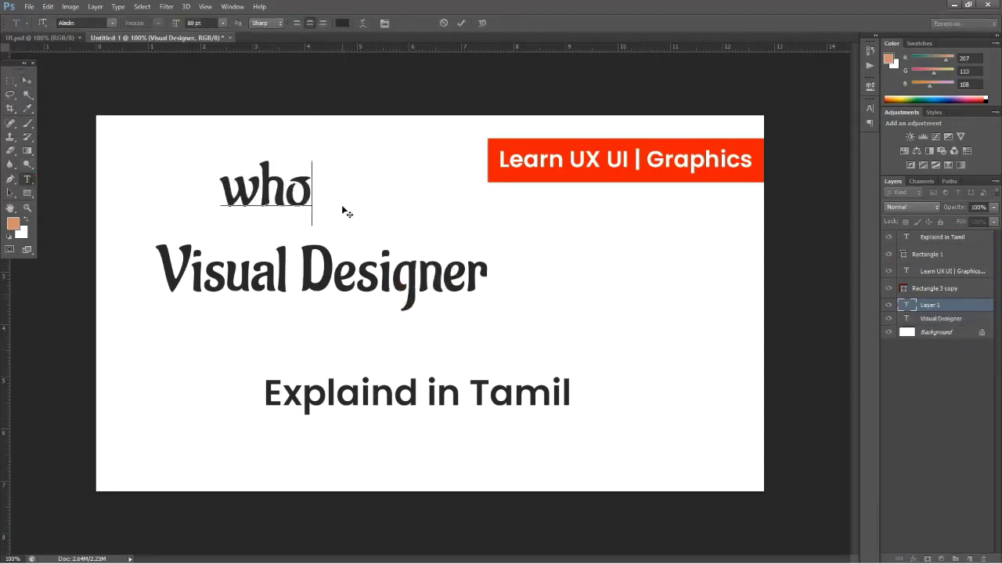
pyautogui.write(' is')
pyautogui.click(27, 81)
pyautogui.moveTo(258, 191); pyautogui.dragTo(293, 190)
# Step: Add the text "Salary" and place it to the right of "Visual Designer"
pyautogui.press('t')
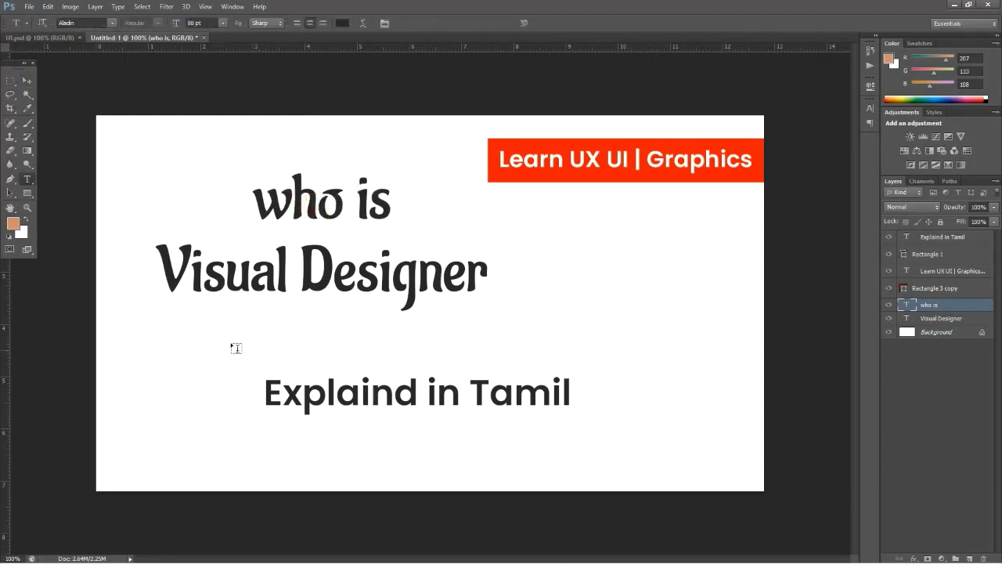
pyautogui.click(562, 290)
pyautogui.write('Salary')
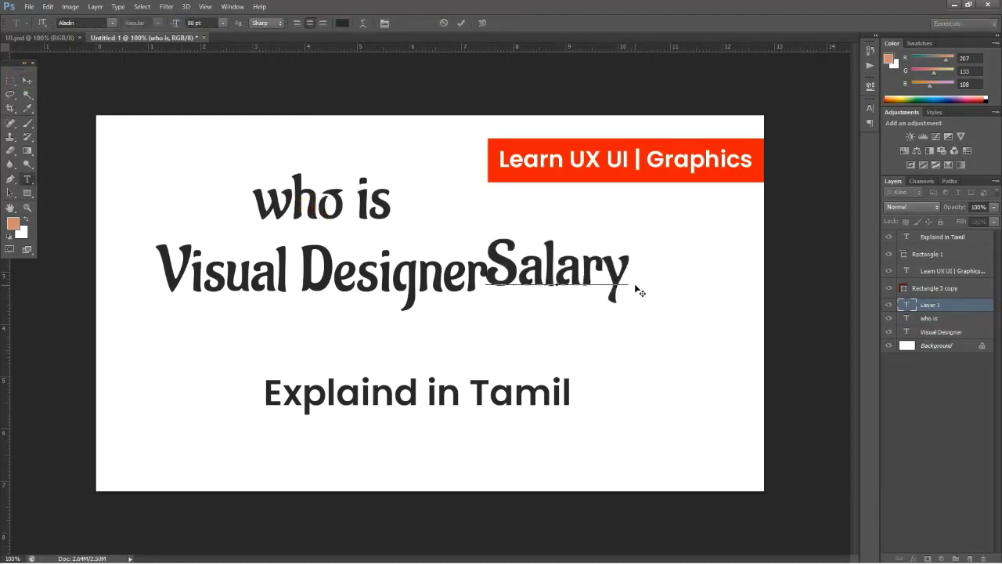
pyautogui.hotkey('ctrl', 'Return')
pyautogui.press('v')
pyautogui.moveTo(564, 270); pyautogui.dragTo(611, 262)
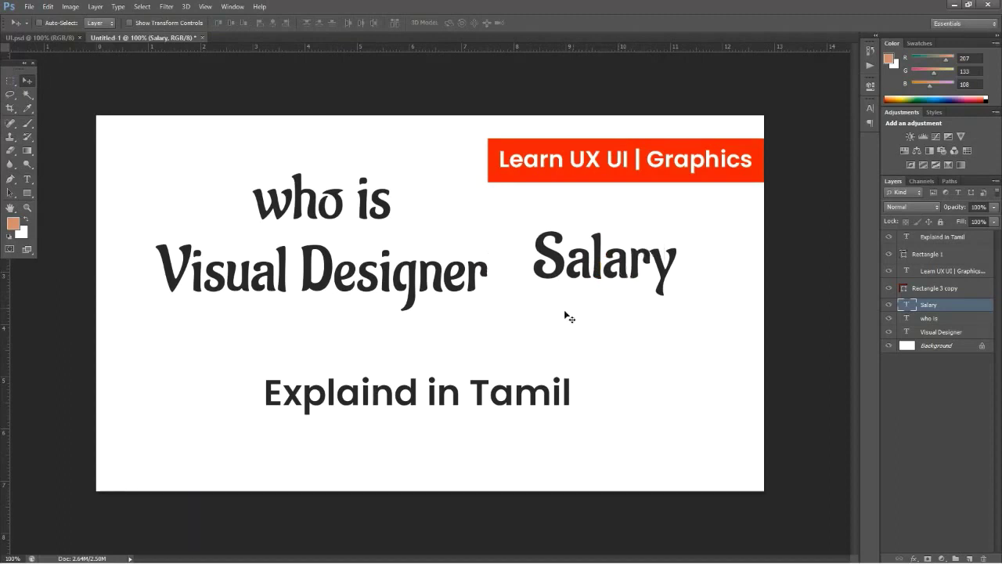
# Step: Group the "Explaind in Tamil" text with its Rectangle 1 layer and hide the group
pyautogui.click(939, 237)
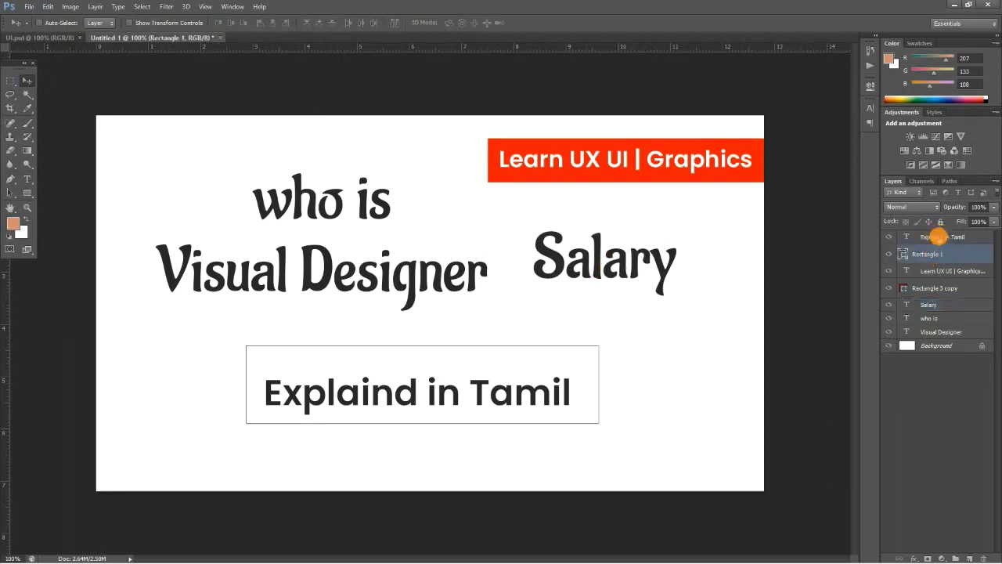
pyautogui.hotkey('ctrl', 'g')
pyautogui.click(889, 237)
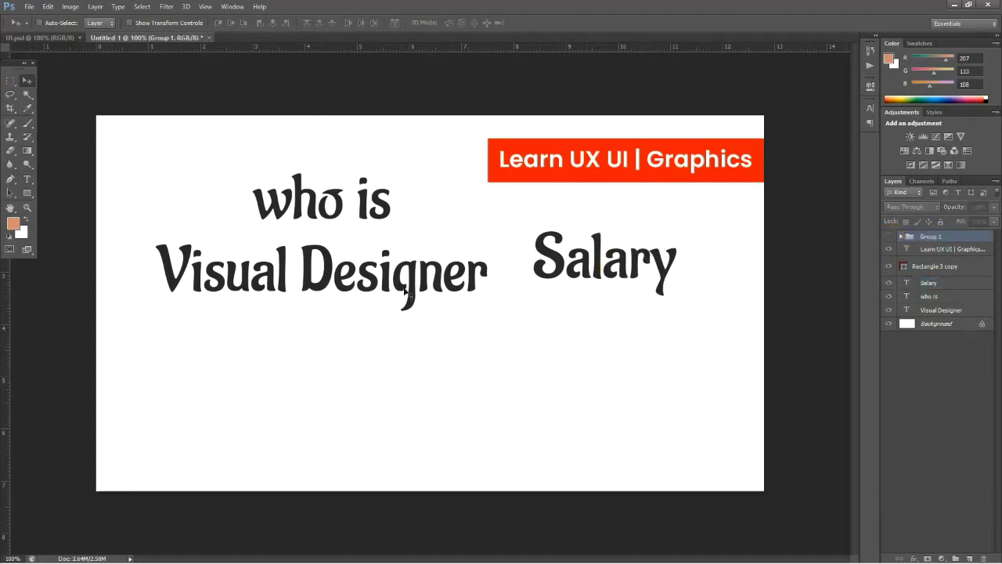
# Step: Move the "Visual Designer" and "who is" texts down and to the left, keeping "who is" above the title
pyautogui.rightClick(335, 277)
pyautogui.click(347, 286)
pyautogui.moveTo(350, 288); pyautogui.dragTo(316, 298)
pyautogui.rightClick(332, 211)
pyautogui.click(347, 219)
pyautogui.moveTo(348, 219); pyautogui.dragTo(294, 235)
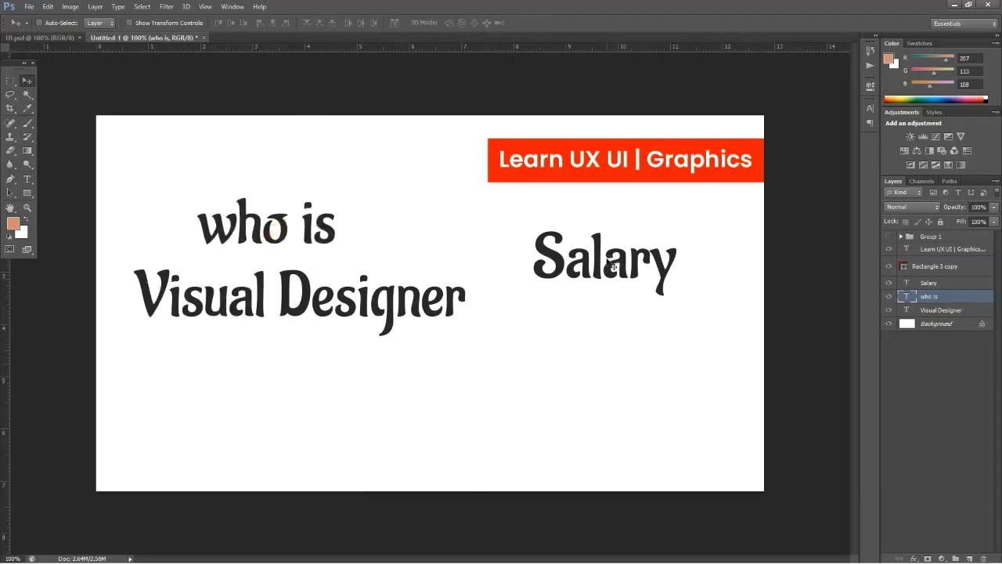
# Step: Move the "Salary" text beneath "Visual Designer" and extend it to read "Salary Range"
pyautogui.moveTo(604, 271); pyautogui.dragTo(288, 390)
pyautogui.click(27, 178)
pyautogui.click(345, 375)
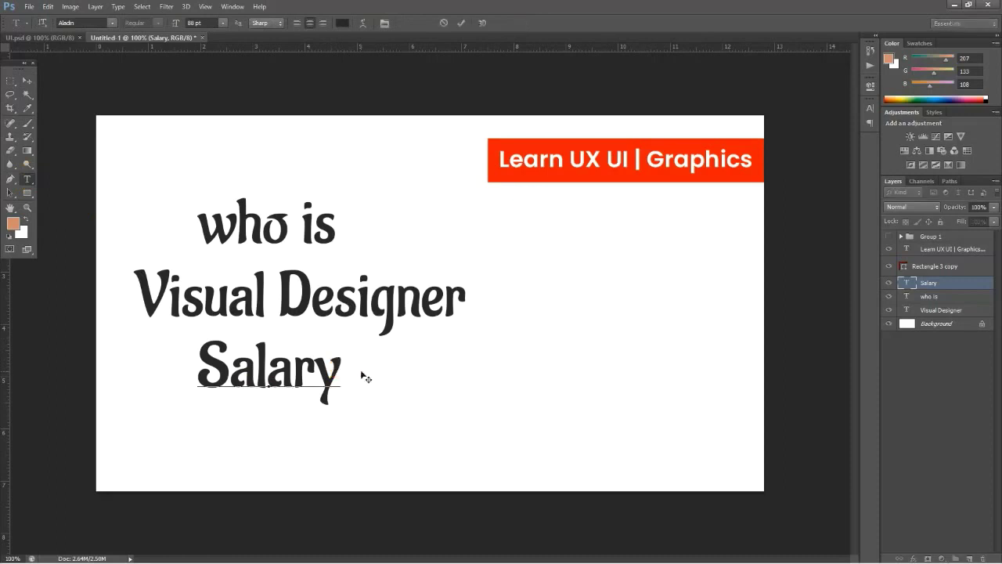
pyautogui.write('Range')
# Step: Reduce the "Salary Range" text to 55 pt
pyautogui.hotkey('ctrl', 'a')
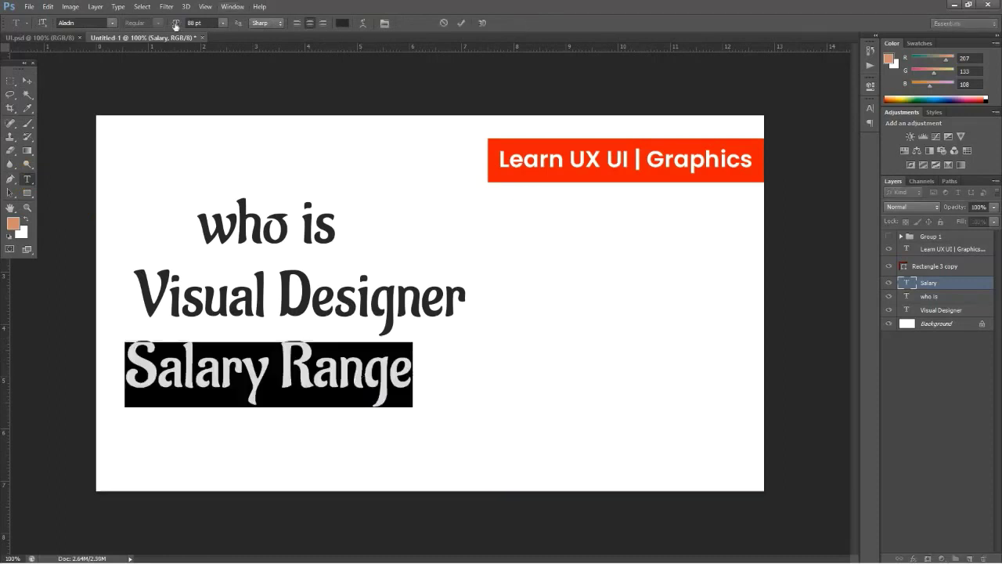
pyautogui.moveTo(175, 26); pyautogui.dragTo(156, 23)
pyautogui.click(26, 80)
# Step: Duplicate the "Salary Range" text to its right and change the copy to read "Softwares"
pyautogui.moveTo(347, 385); pyautogui.dragTo(530, 416)
pyautogui.click(28, 179)
pyautogui.click(404, 408)
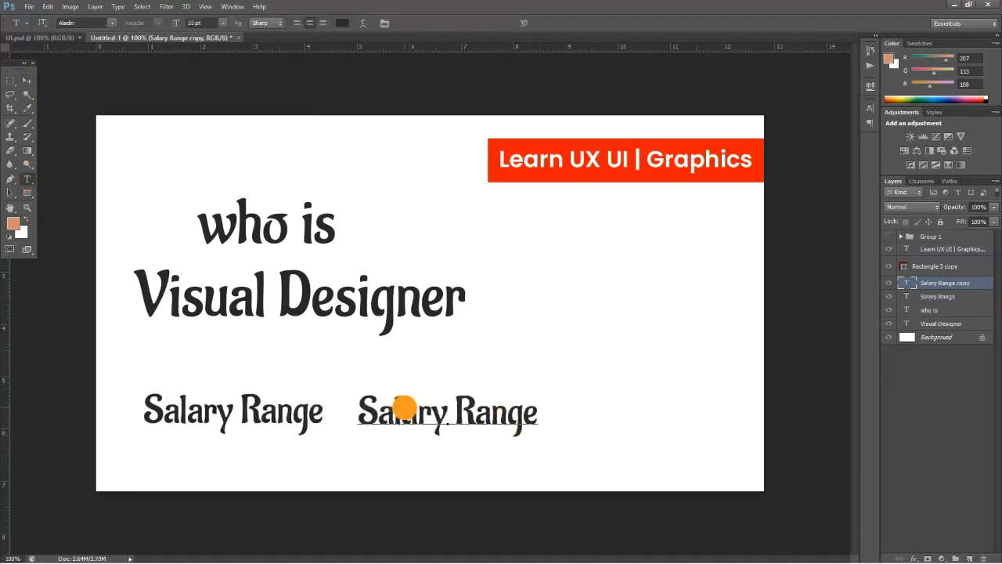
pyautogui.hotkey('ctrl', 'a')
pyautogui.write('Software')
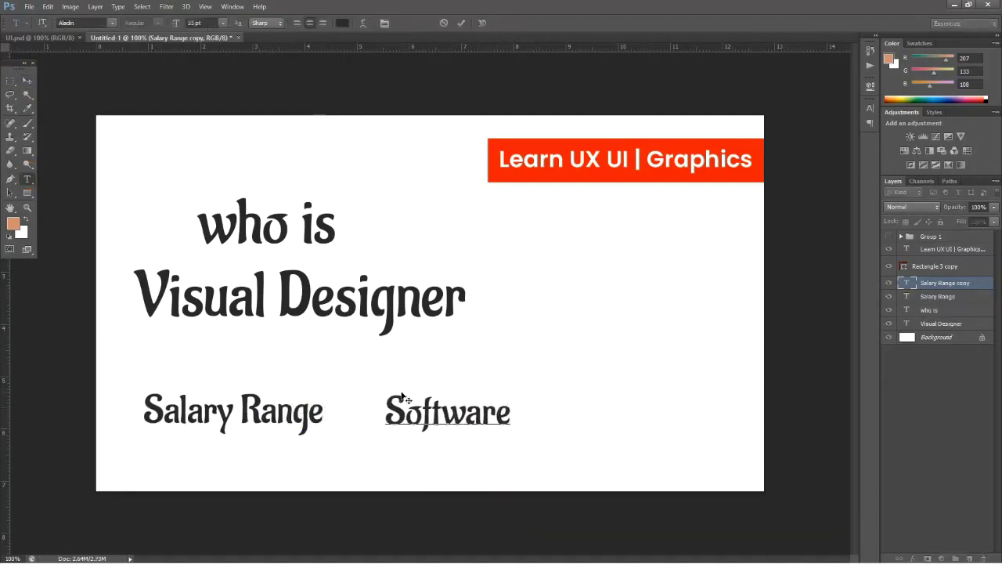
pyautogui.write('s')
pyautogui.click(25, 80)
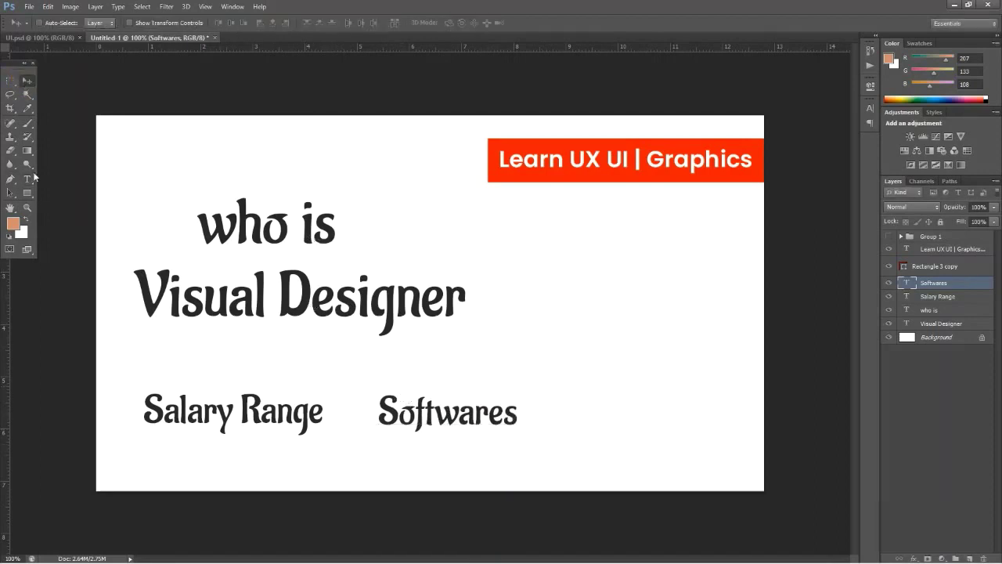
# Step: Draw a rounded rectangle about 311 by 104 px with a 10 px radius over "who is" and adjust its position
pyautogui.moveTo(27, 196); pyautogui.dragTo(55, 196)
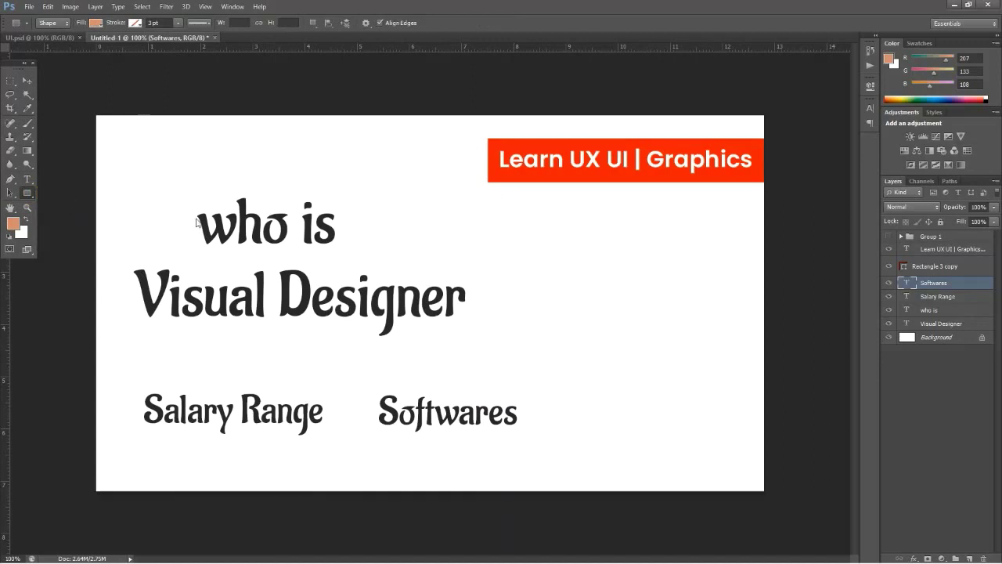
pyautogui.moveTo(190, 199); pyautogui.dragTo(352, 253)
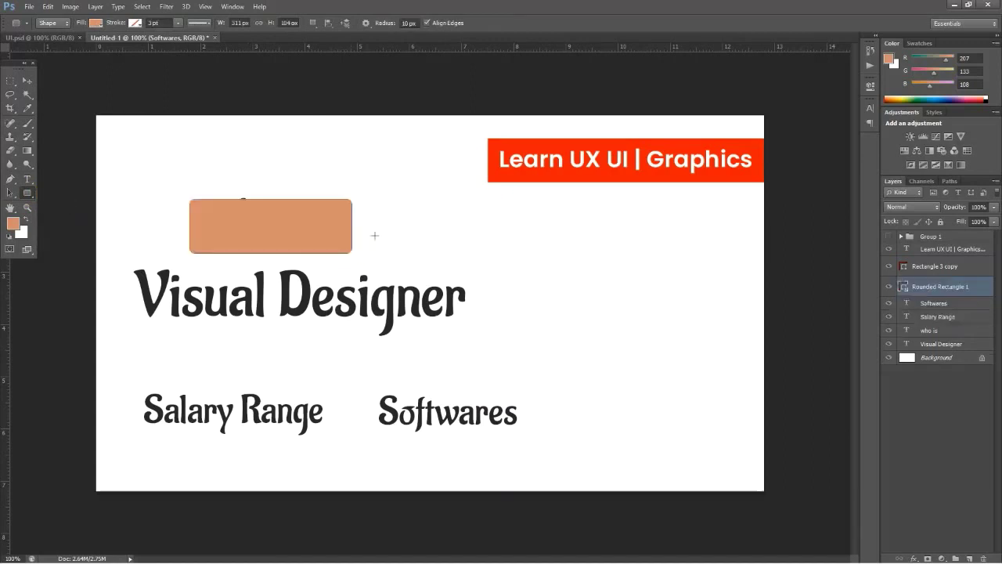
pyautogui.click(27, 80)
pyautogui.moveTo(269, 228); pyautogui.dragTo(264, 222)
# Step: Send the rounded rectangle behind all the text layers, directly above the Background layer
pyautogui.hotkey('ctrl', '[')
pyautogui.hotkey('ctrl', '[')
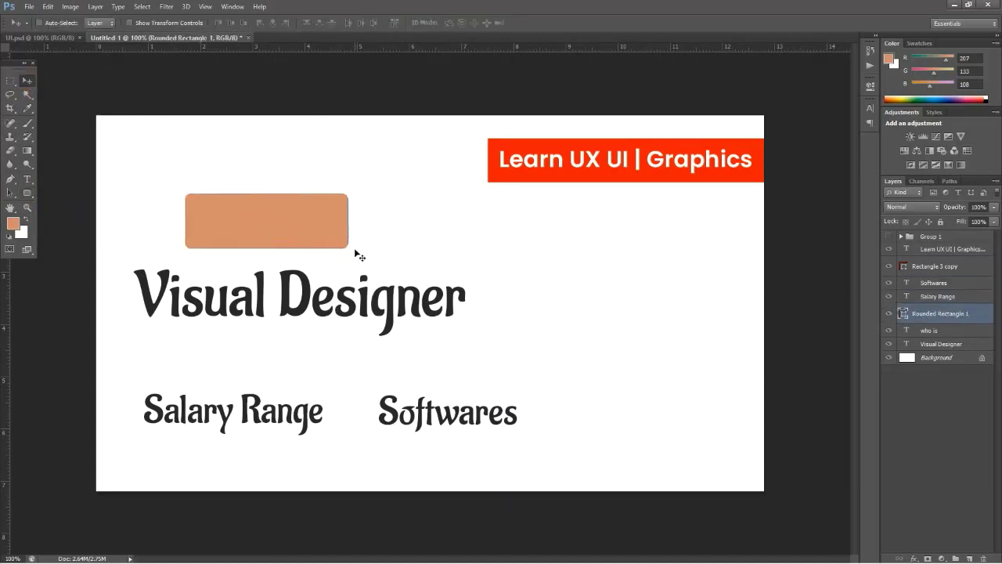
pyautogui.hotkey('ctrl', '[')
pyautogui.hotkey('ctrl', '[')
# Step: Change the fill of the rounded rectangle behind "who is" to green
pyautogui.rightClick(194, 202)
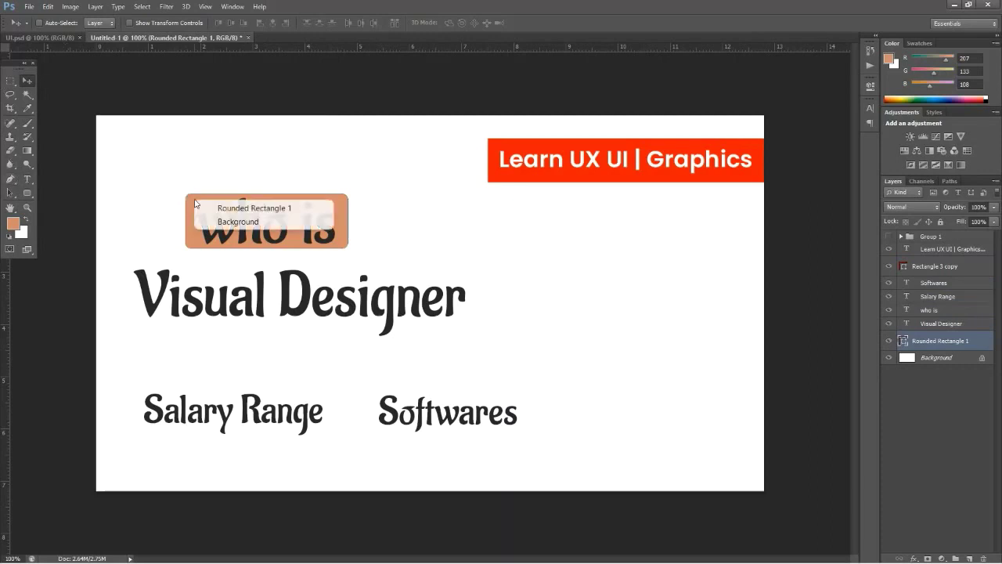
pyautogui.click(210, 207)
pyautogui.click(27, 192)
pyautogui.click(95, 24)
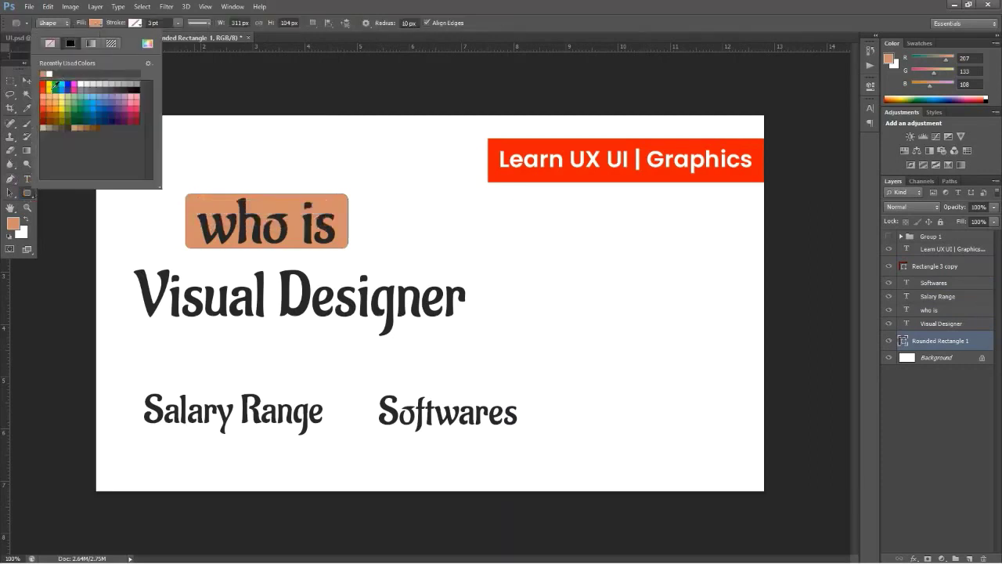
pyautogui.click(55, 85)
# Step: Recolor the "who is" text with white sampled from the canvas
pyautogui.click(28, 179)
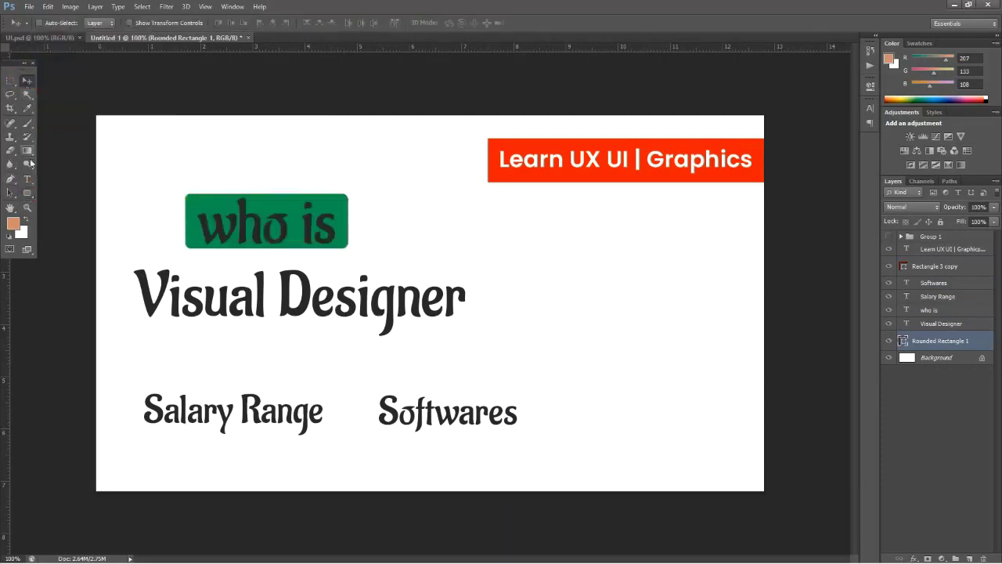
pyautogui.click(28, 179)
pyautogui.click(282, 220)
pyautogui.hotkey('ctrl', 'a')
pyautogui.click(342, 22)
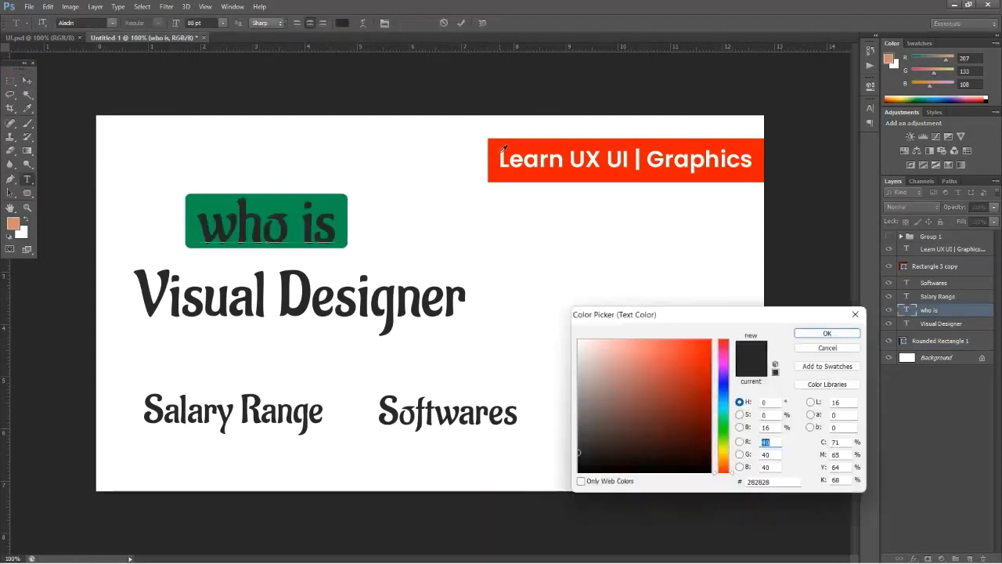
pyautogui.click(389, 197)
pyautogui.click(813, 334)
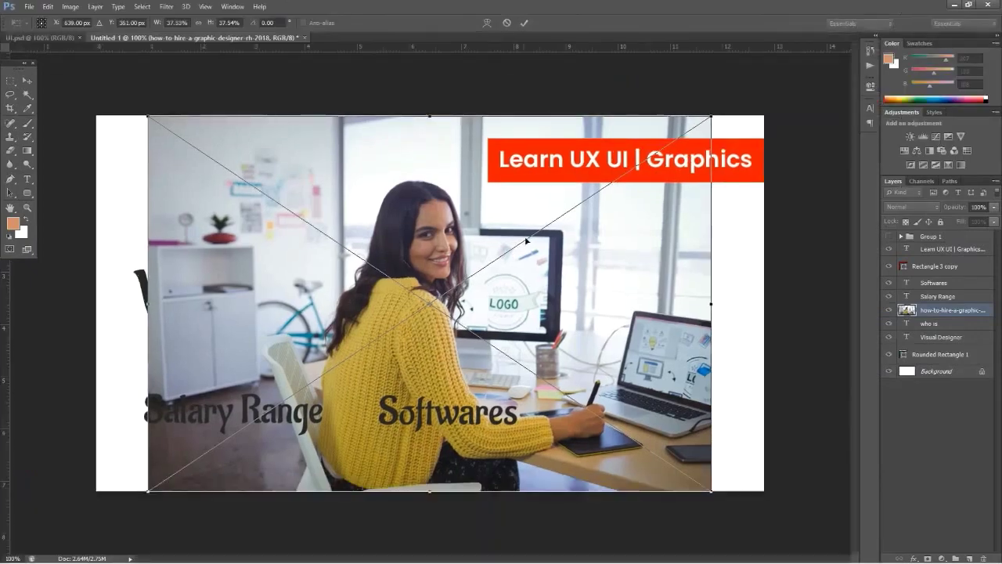
# Step: Align the placed designer photo to the canvas's upper left corner, enlarge it to cover the whole canvas, and commit the placement
pyautogui.hotkey('ctrl', '-')
pyautogui.moveTo(420, 275); pyautogui.dragTo(385, 272)
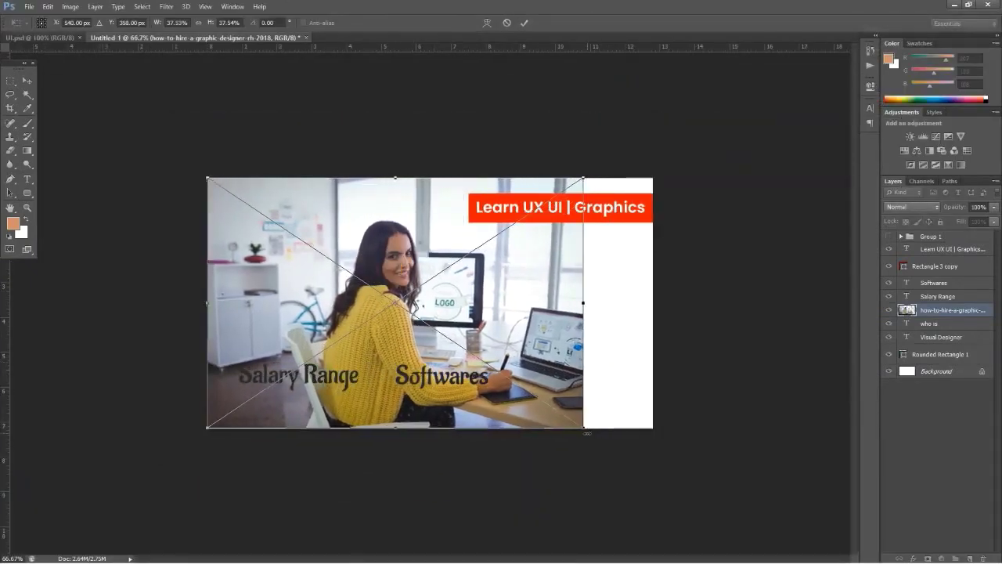
pyautogui.moveTo(585, 428); pyautogui.dragTo(661, 475)
pyautogui.press('Return')
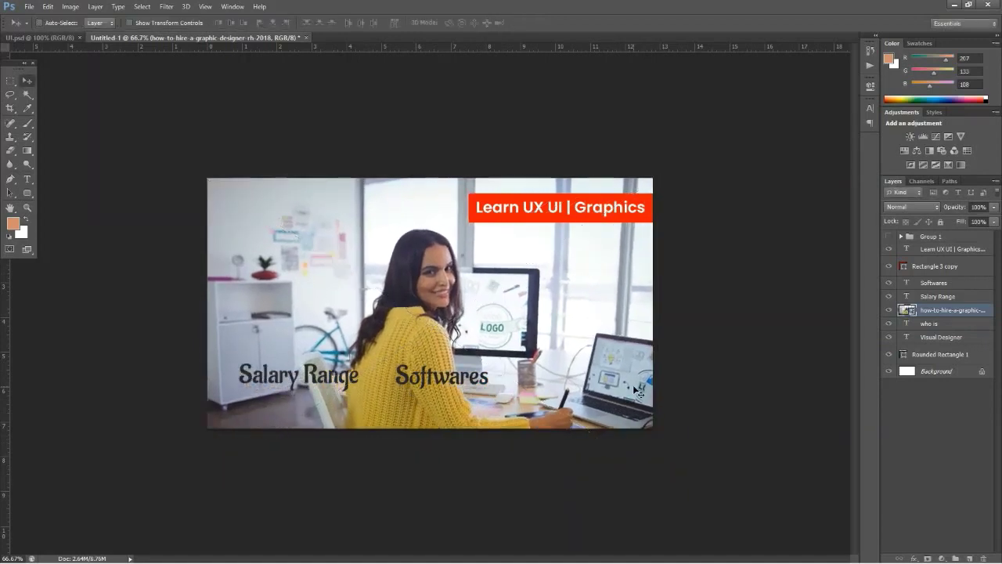
# Step: Nudge the designer photo vertically so the woman sits slightly higher on the canvas
pyautogui.hotkey('shift', 'Up')
pyautogui.hotkey('shift', 'Up')
pyautogui.hotkey('shift', 'Up')
pyautogui.hotkey('shift', 'Up')
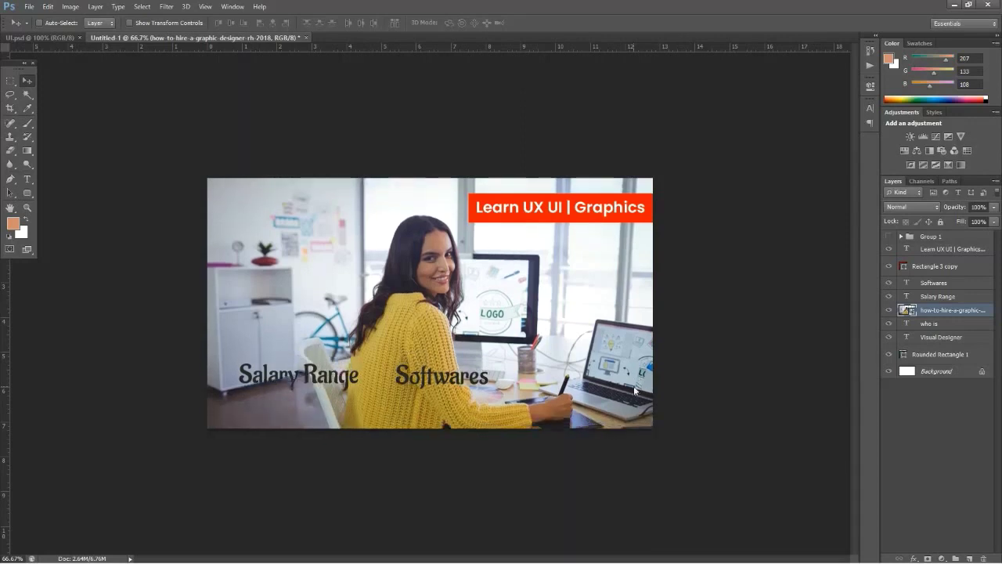
pyautogui.press('Down')
pyautogui.press('Down')
pyautogui.press('Down')
pyautogui.press('Down')
pyautogui.press('Down')
pyautogui.press('Down')
pyautogui.press('Down')
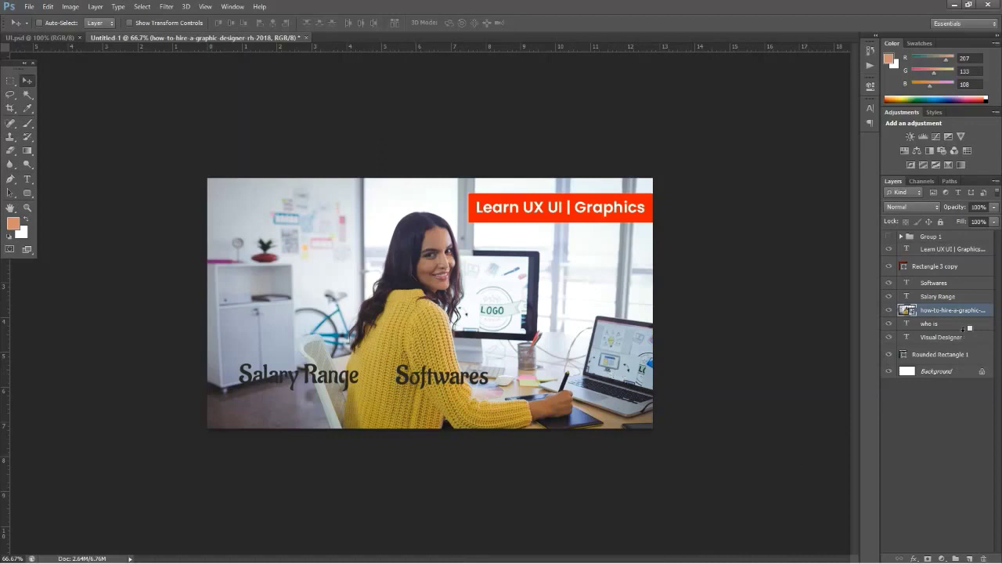
# Step: Add a new layer filled with black above the designer photo and set its opacity to 35%
pyautogui.hotkey('ctrl', 'shift', 'alt', 'n')
pyautogui.hotkey('alt', 'BackSpace')
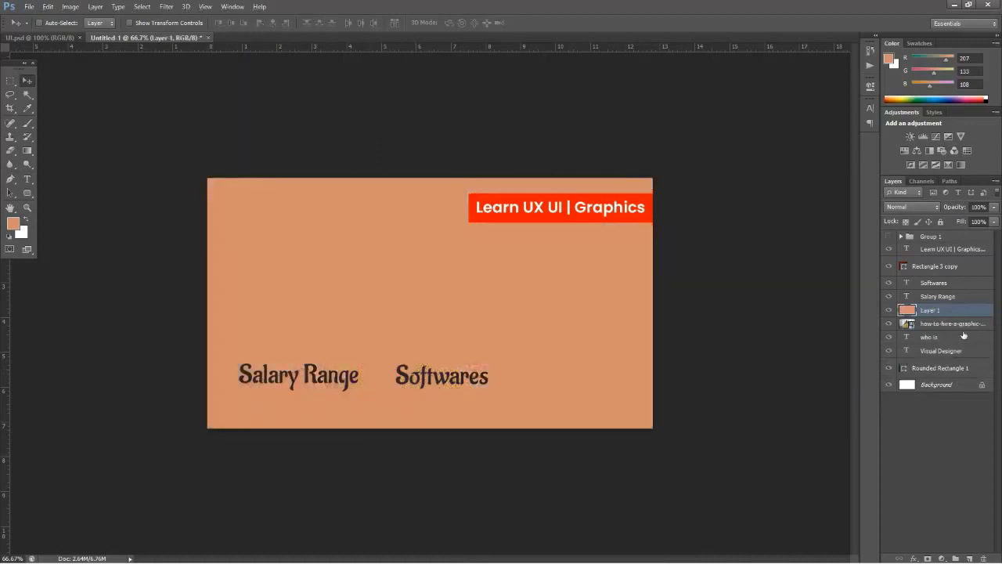
pyautogui.click(14, 223)
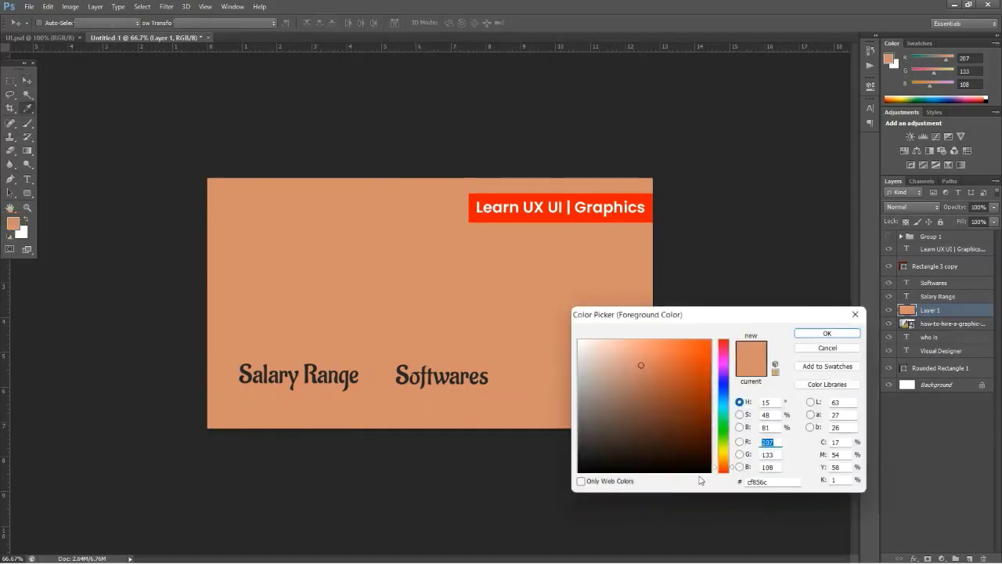
pyautogui.moveTo(676, 423); pyautogui.dragTo(524, 512)
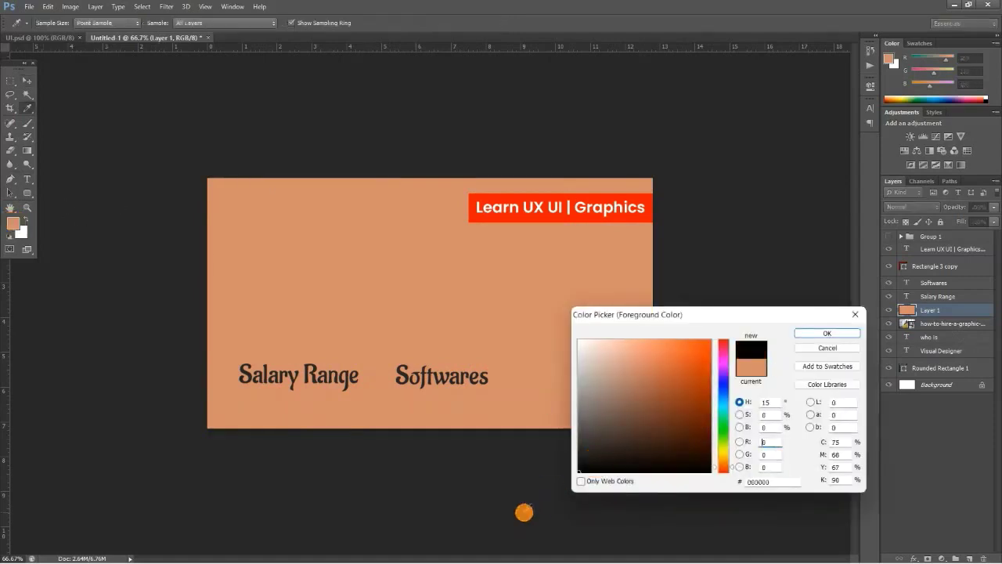
pyautogui.click(826, 333)
pyautogui.press('v')
pyautogui.hotkey('alt', 'BackSpace')
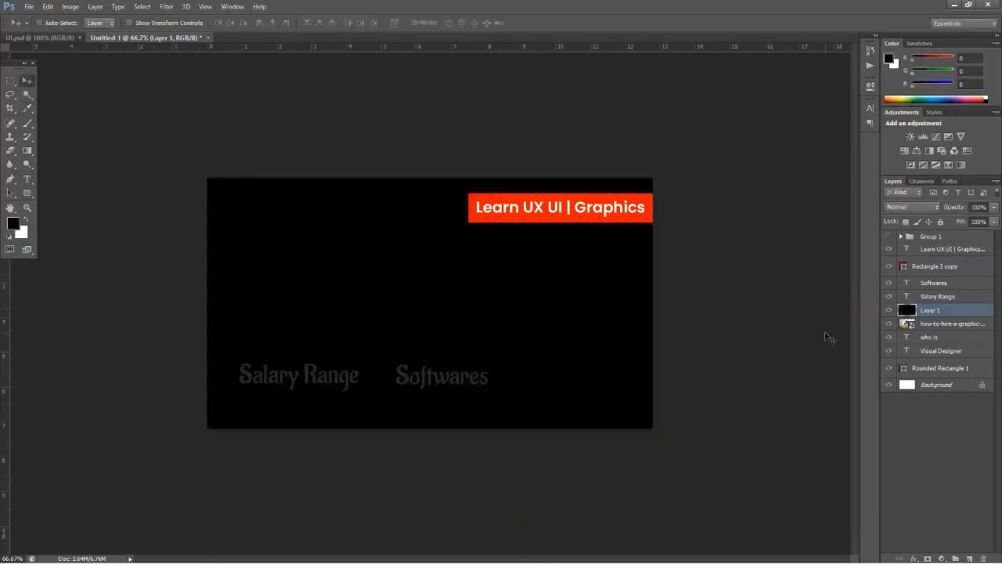
pyautogui.moveTo(957, 208); pyautogui.dragTo(922, 207)
# Step: Move the "who is", "Visual Designer" and rounded rectangle layers together above the "Softwares" layer
pyautogui.click(942, 321)
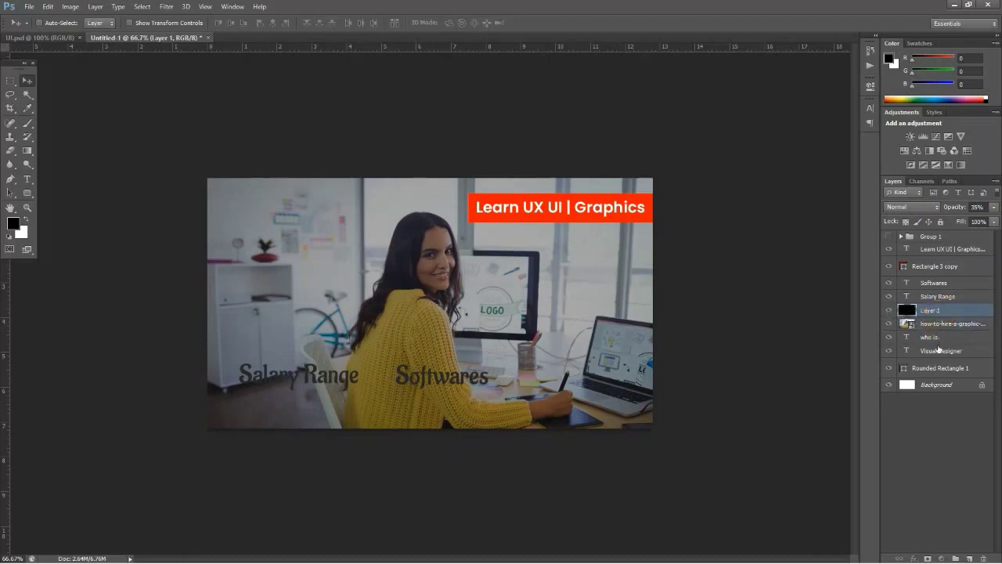
pyautogui.click(934, 349)
pyautogui.keyDown('shift'); pyautogui.click(933, 340); pyautogui.keyUp('shift')
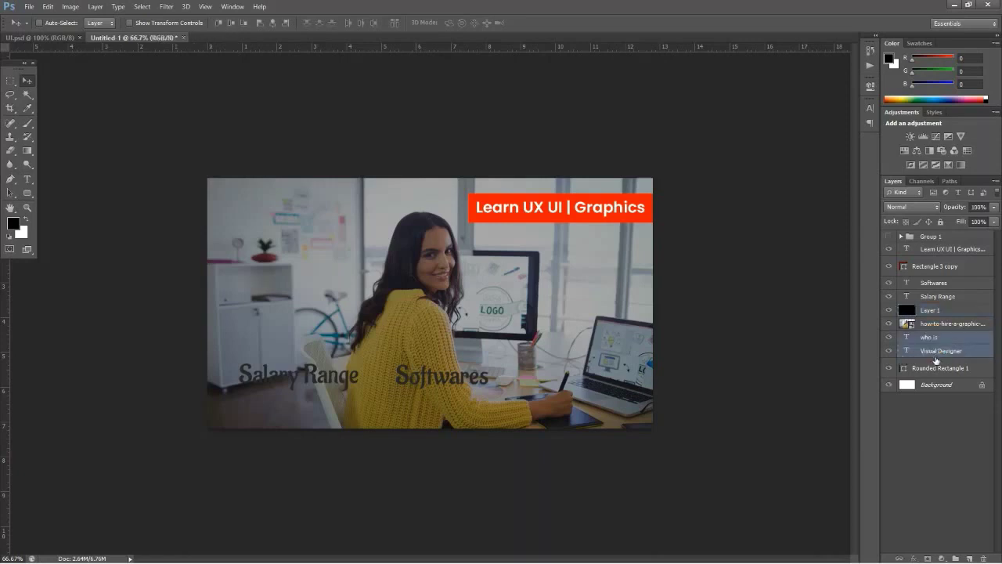
pyautogui.keyDown('shift'); pyautogui.click(937, 368); pyautogui.keyUp('shift')
pyautogui.moveTo(935, 354); pyautogui.dragTo(936, 284)
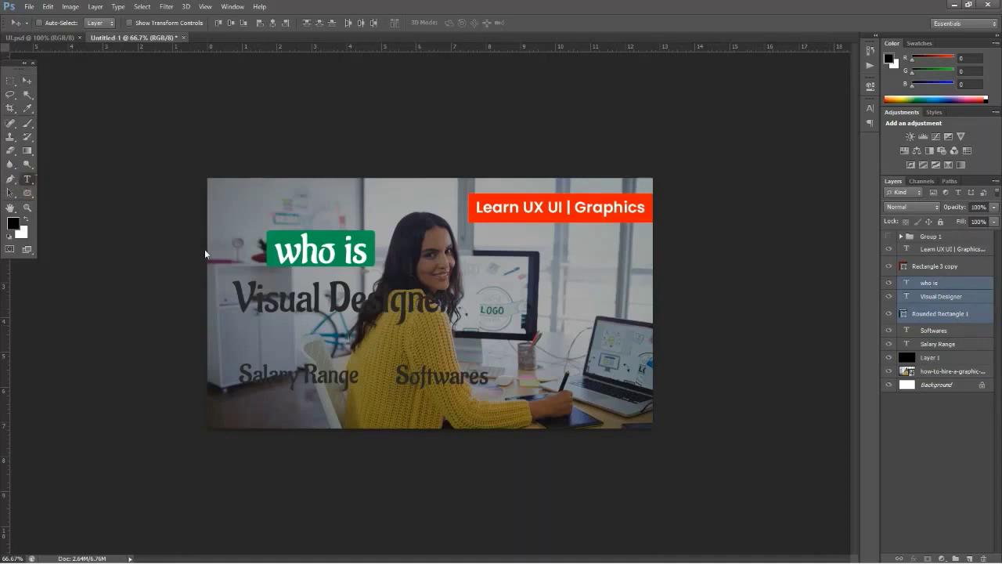
# Step: Recolor the "Visual Designer" text white (ffffff) and commit the text edit
pyautogui.press('t')
pyautogui.click(292, 299)
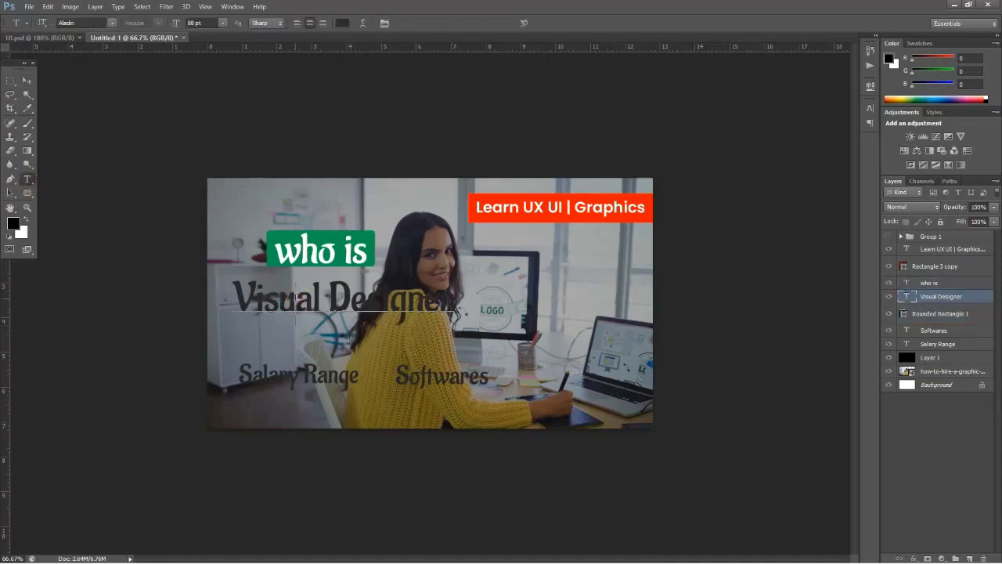
pyautogui.hotkey('ctrl', 'a')
pyautogui.click(342, 23)
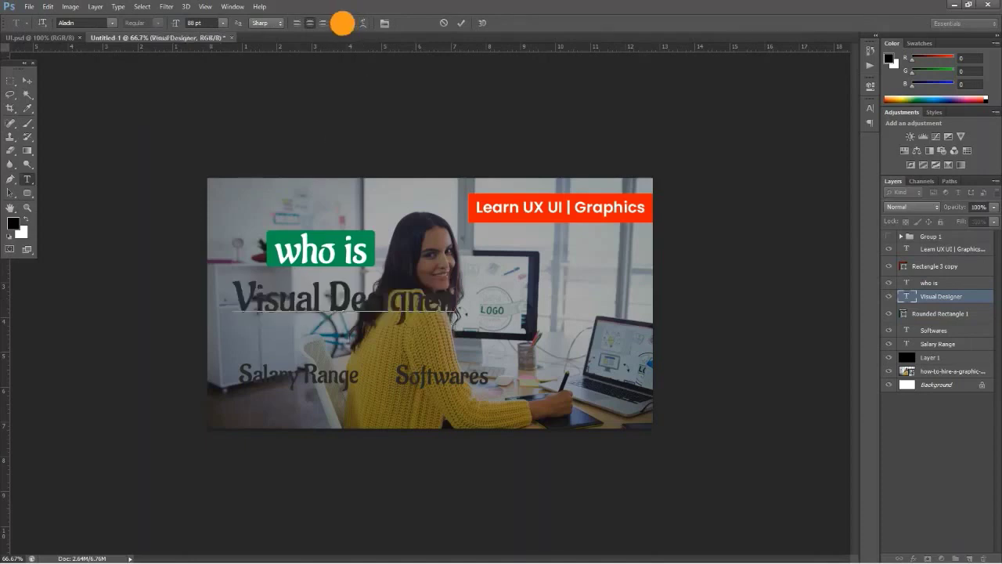
pyautogui.click(350, 177)
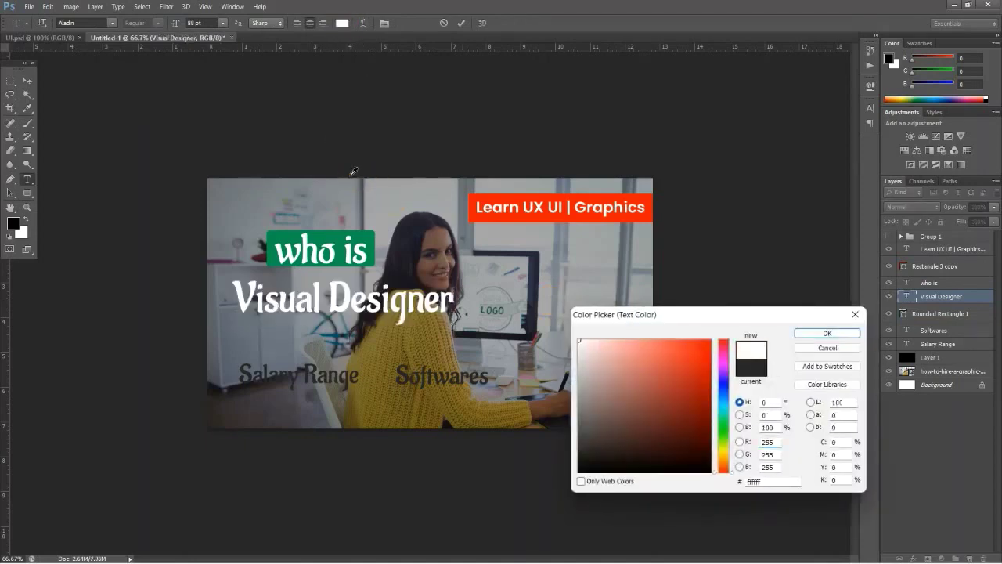
pyautogui.click(800, 333)
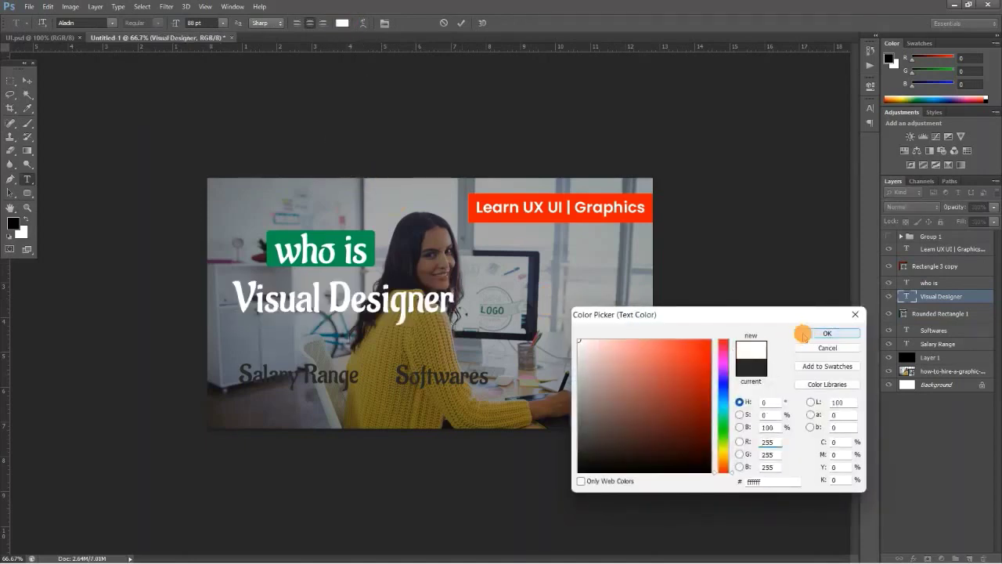
pyautogui.click(31, 81)
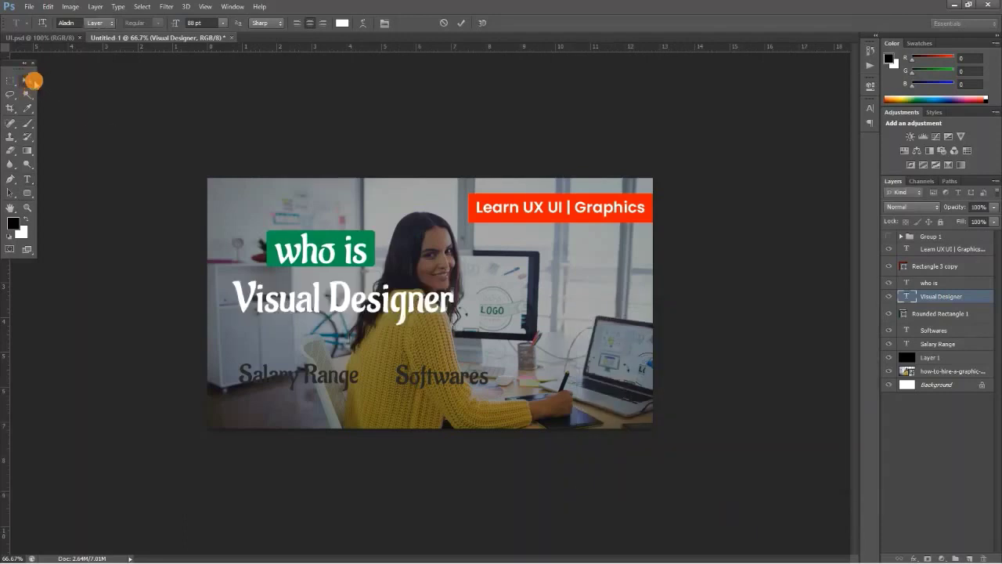
# Step: Duplicate the green rounded rectangle behind "who is" and shift the copy down behind the "Visual Designer" text
pyautogui.rightClick(329, 240)
pyautogui.click(351, 241)
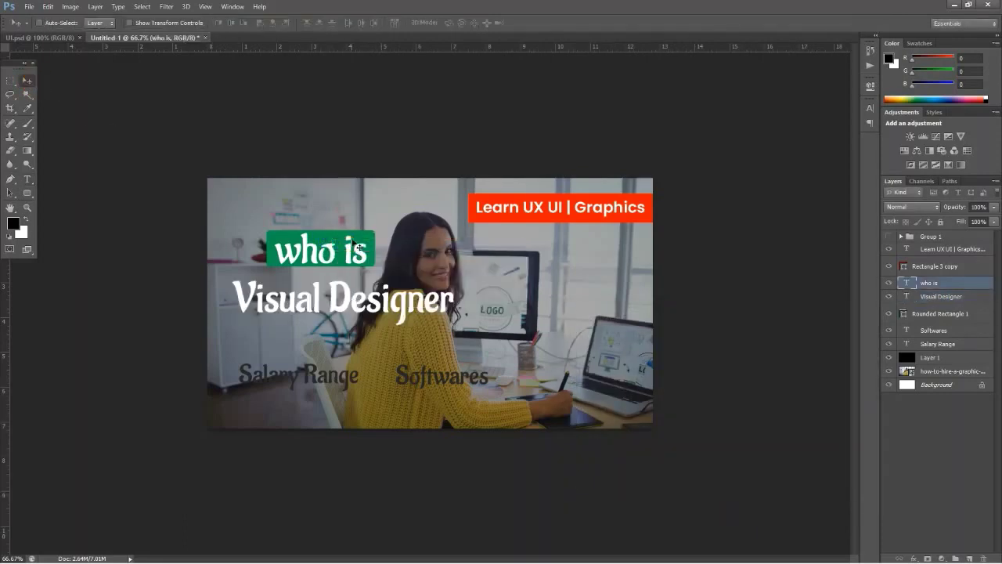
pyautogui.rightClick(356, 232)
pyautogui.click(403, 256)
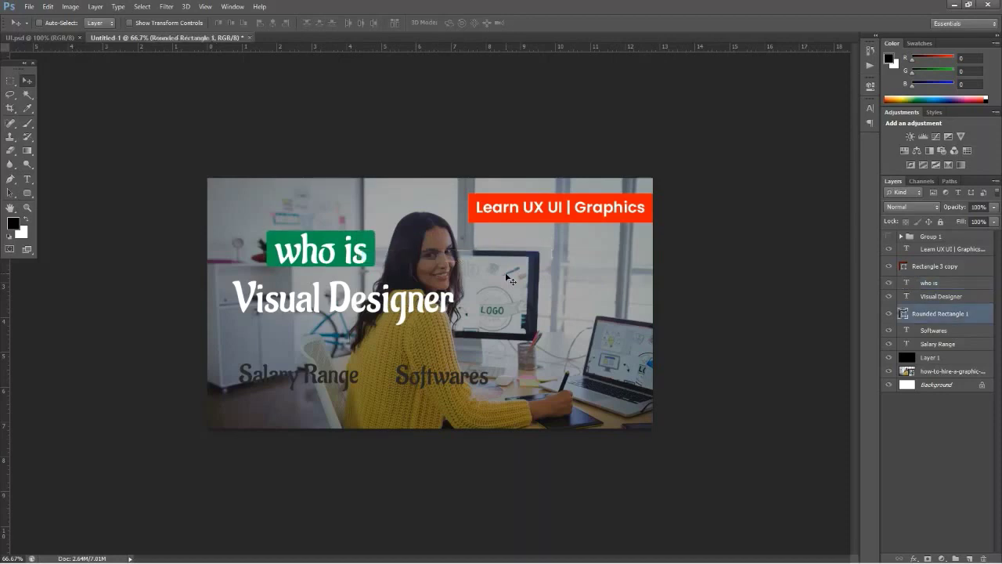
pyautogui.hotkey('ctrl', 'j')
pyautogui.hotkey('shift', 'Down')
pyautogui.hotkey('shift', 'Down')
pyautogui.hotkey('shift', 'Down')
pyautogui.hotkey('shift', 'Down')
pyautogui.hotkey('shift', 'Down')
pyautogui.hotkey('shift', 'Down')
pyautogui.hotkey('shift', 'Down')
pyautogui.hotkey('shift', 'Down')
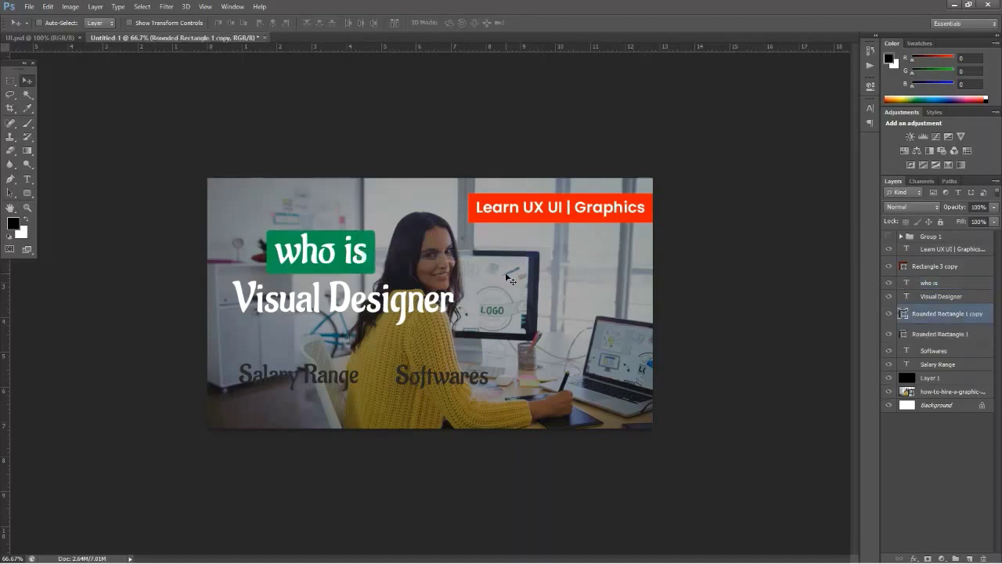
pyautogui.hotkey('shift', 'Down')
pyautogui.hotkey('shift', 'Down')
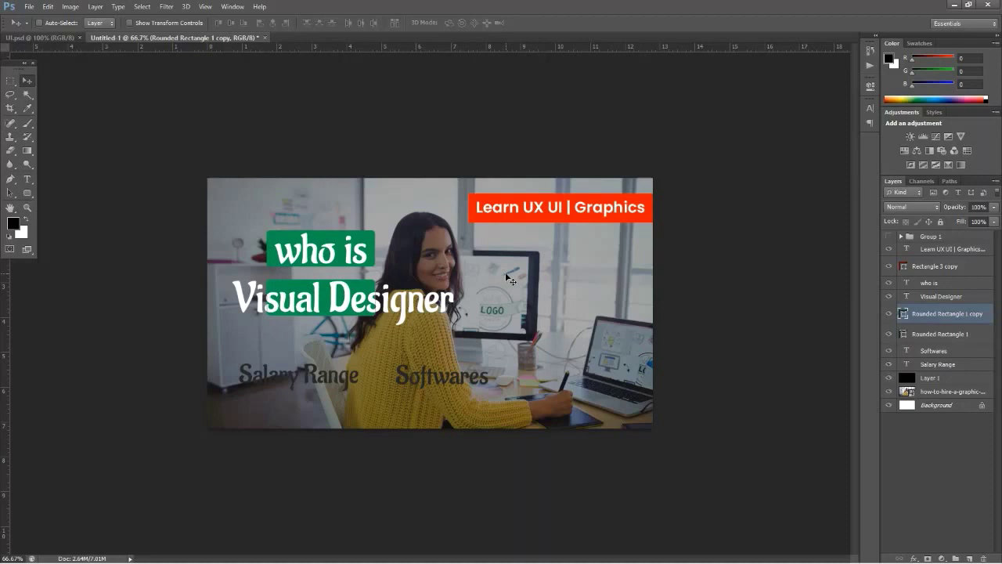
# Step: Stretch the copied green rectangle to 214.15% width and 112.50% height, position it behind the "Visual Designer" text, and commit the transform
pyautogui.hotkey('ctrl', 't')
pyautogui.moveTo(266, 297); pyautogui.dragTo(227, 295)
pyautogui.moveTo(377, 298); pyautogui.dragTo(459, 302)
pyautogui.moveTo(343, 316)
pyautogui.mouseDown()
pyautogui.moveTo(342, 331)
pyautogui.moveTo(342, 316)
pyautogui.mouseUp()
pyautogui.press('Up')
pyautogui.press('Up')
pyautogui.press('Up')
pyautogui.press('Up')
pyautogui.press('Up')
pyautogui.press('Up')
pyautogui.press('Up')
pyautogui.press('Up')
pyautogui.press('Up')
pyautogui.press('Up')
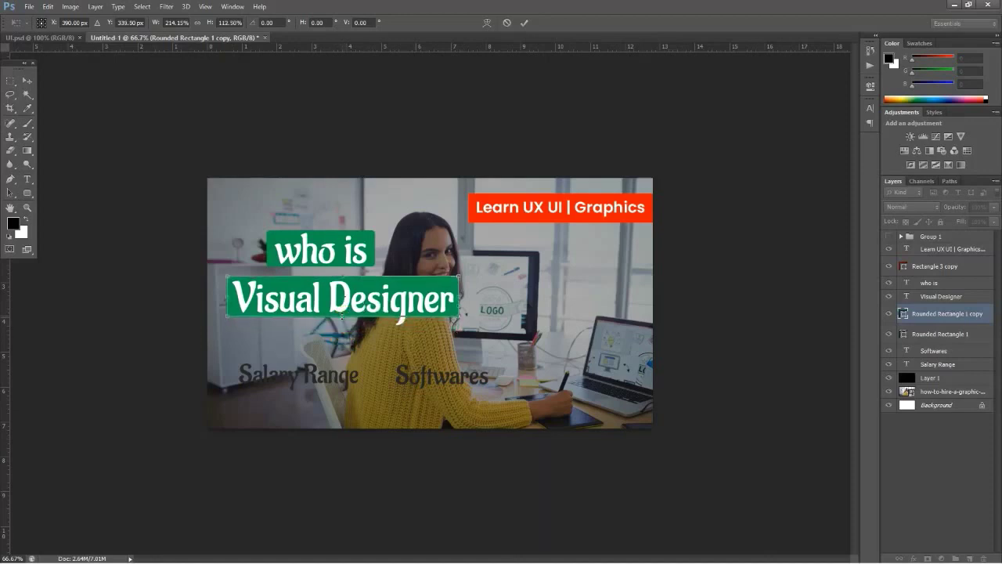
pyautogui.press('Down')
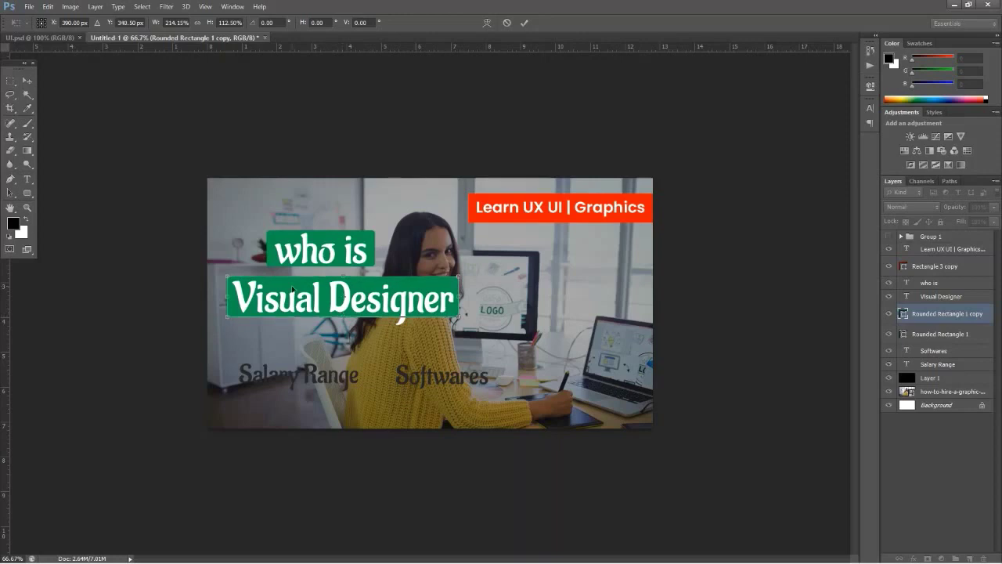
pyautogui.press('Return')
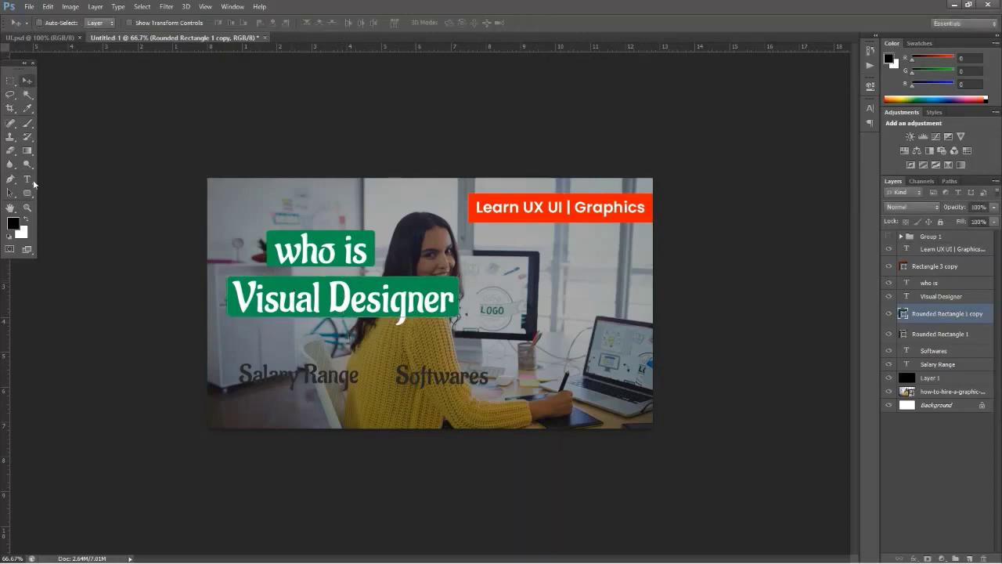
# Step: Recolor the "Softwares" text white (ffffff) and commit the text edit
pyautogui.click(29, 181)
pyautogui.click(445, 381)
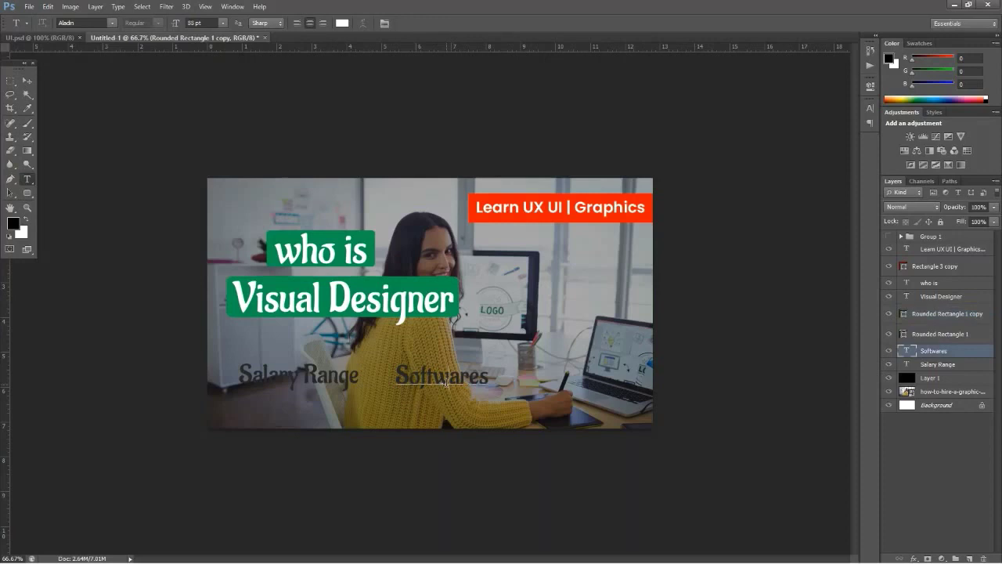
pyautogui.doubleClick(445, 381)
pyautogui.click(342, 22)
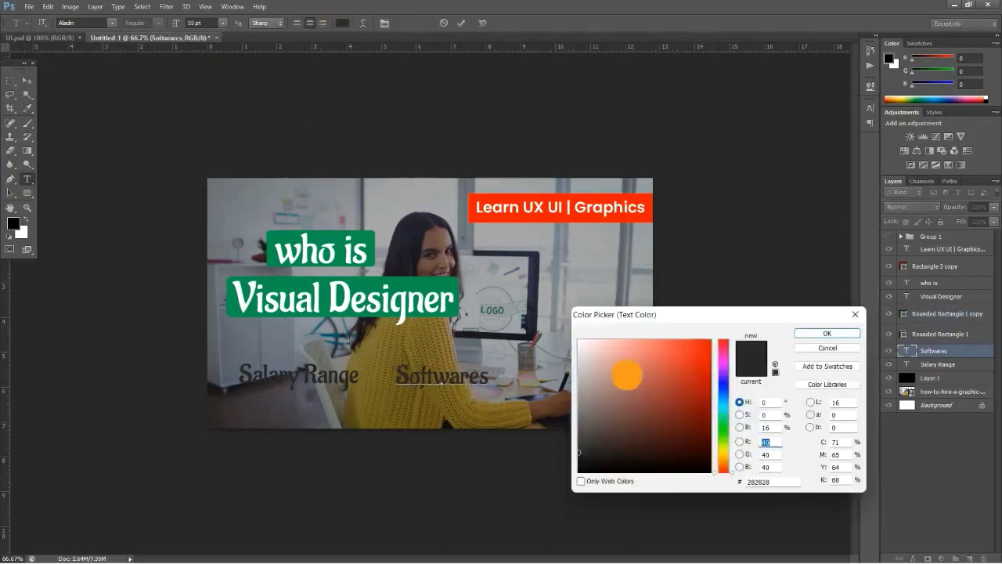
pyautogui.moveTo(626, 375); pyautogui.dragTo(517, 281)
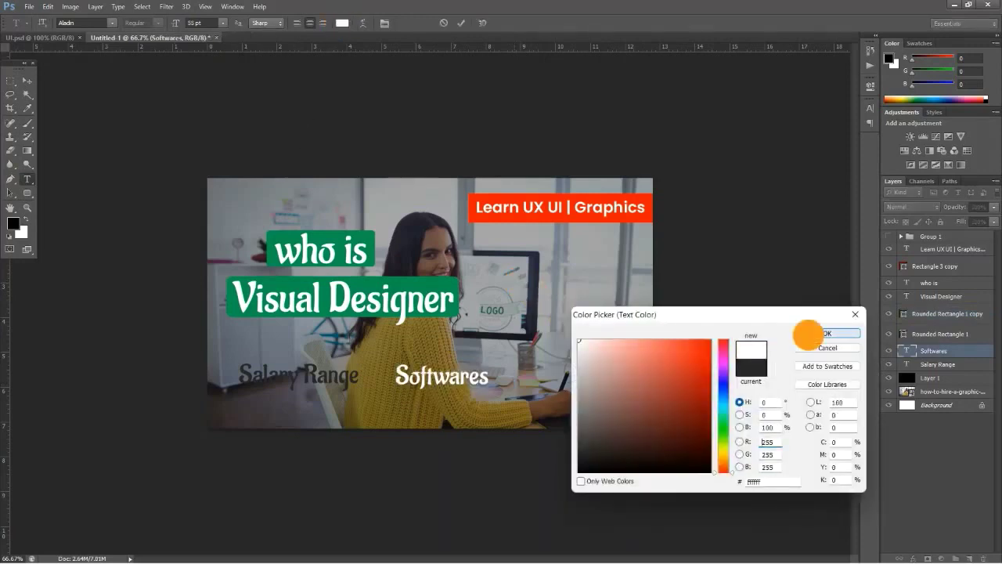
pyautogui.click(807, 336)
pyautogui.click(28, 80)
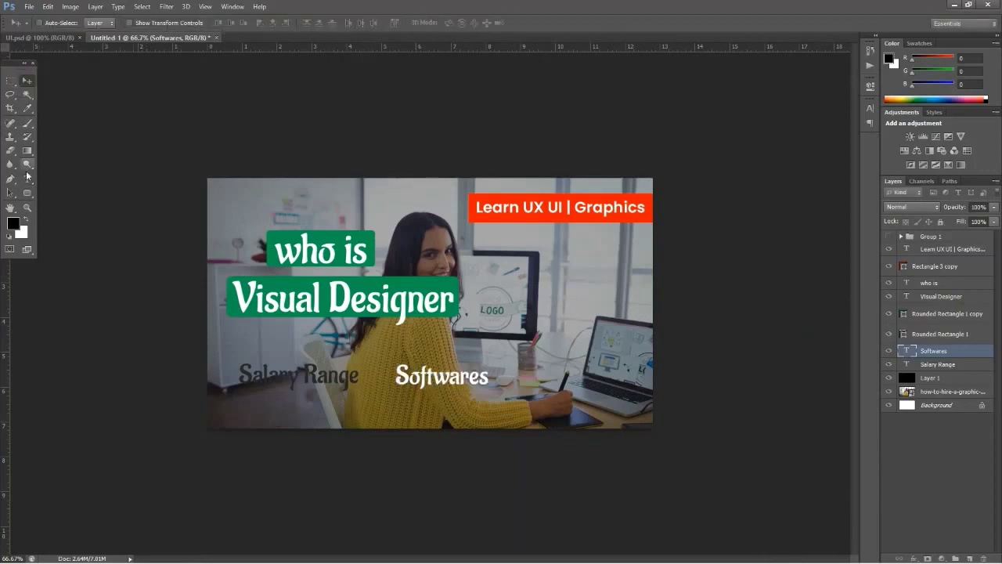
# Step: Recolor the "Salary Range" text white (ffffff)
pyautogui.click(27, 178)
pyautogui.click(299, 374)
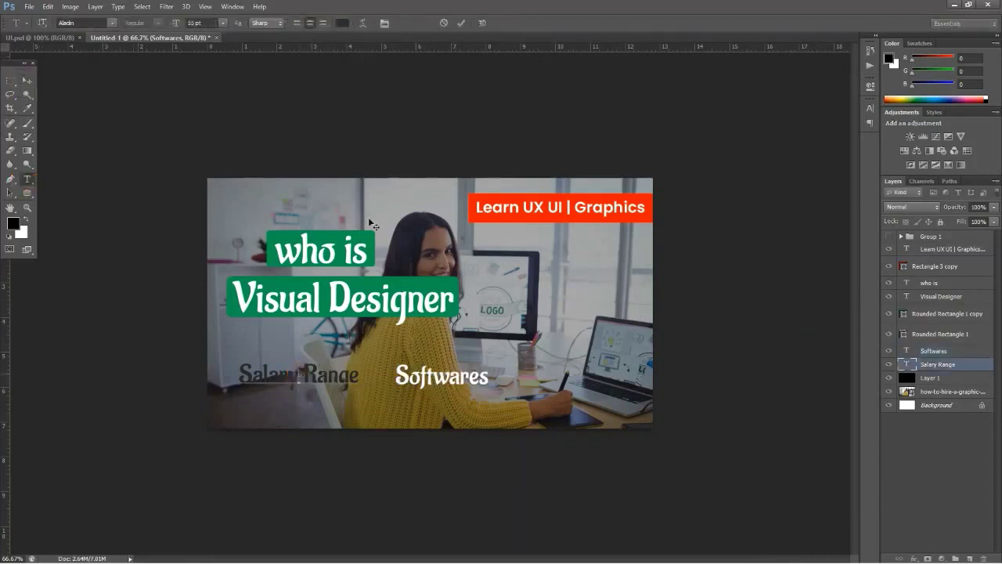
pyautogui.tripleClick(298, 374)
pyautogui.click(342, 23)
pyautogui.click(449, 253)
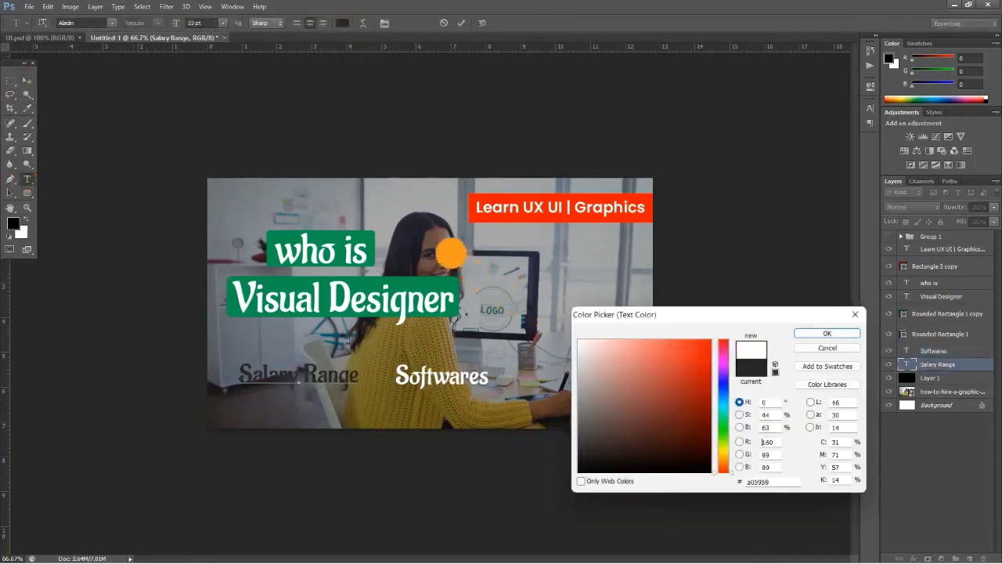
pyautogui.click(811, 337)
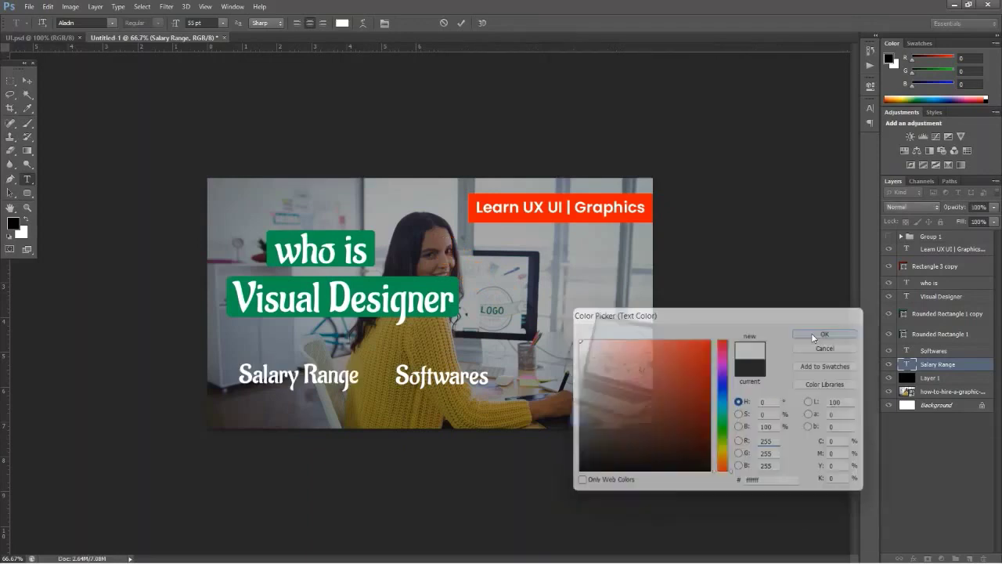
# Step: Add a question mark to the end of the "Salary Range" text and commit the edit
pyautogui.click(364, 373)
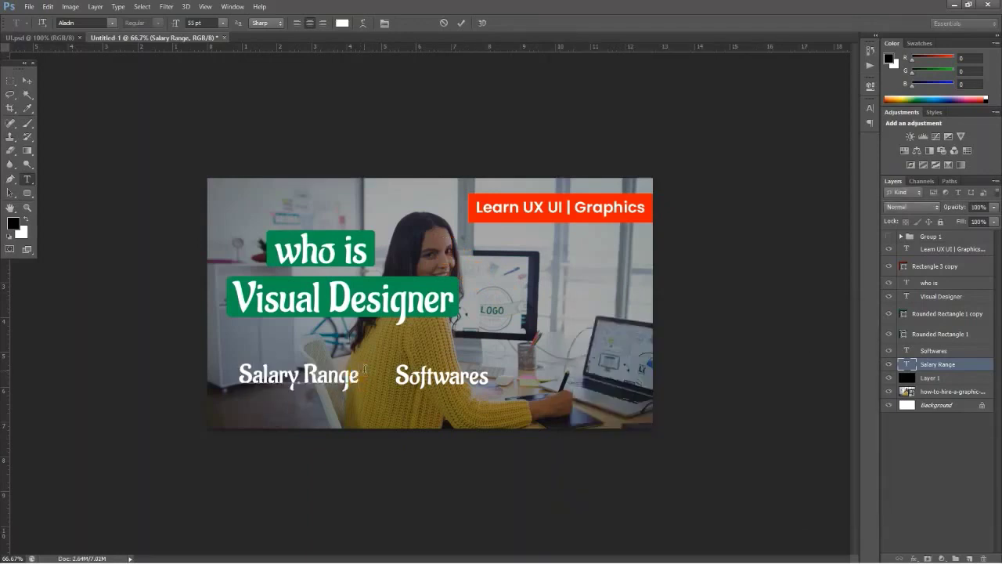
pyautogui.write('?')
pyautogui.click(27, 80)
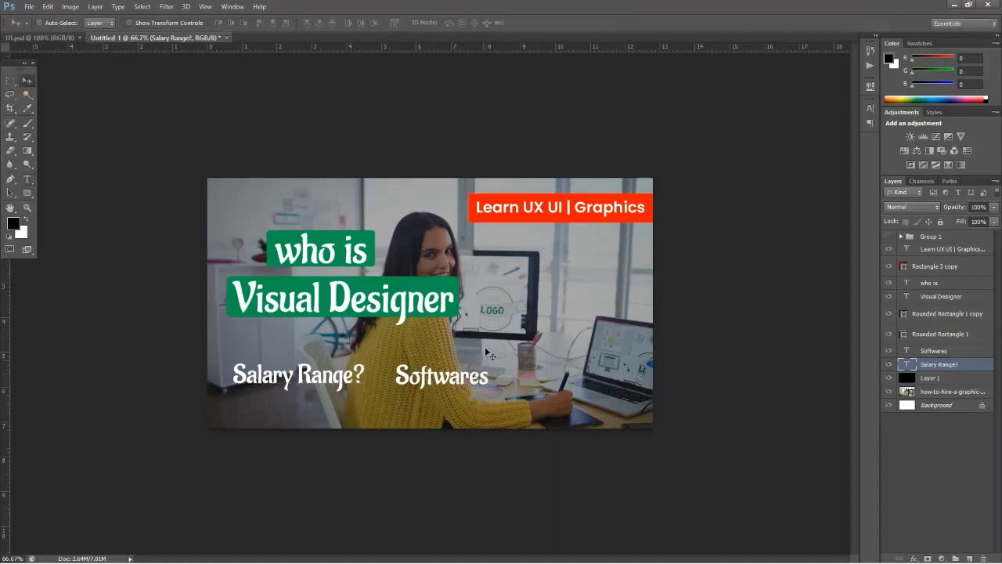
# Step: Move "Softwares" to the right of the "Visual Designer" title and place "Salary Range?" directly beneath that title
pyautogui.rightClick(465, 381)
pyautogui.click(479, 384)
pyautogui.moveTo(463, 381); pyautogui.dragTo(540, 311)
pyautogui.rightClick(318, 378)
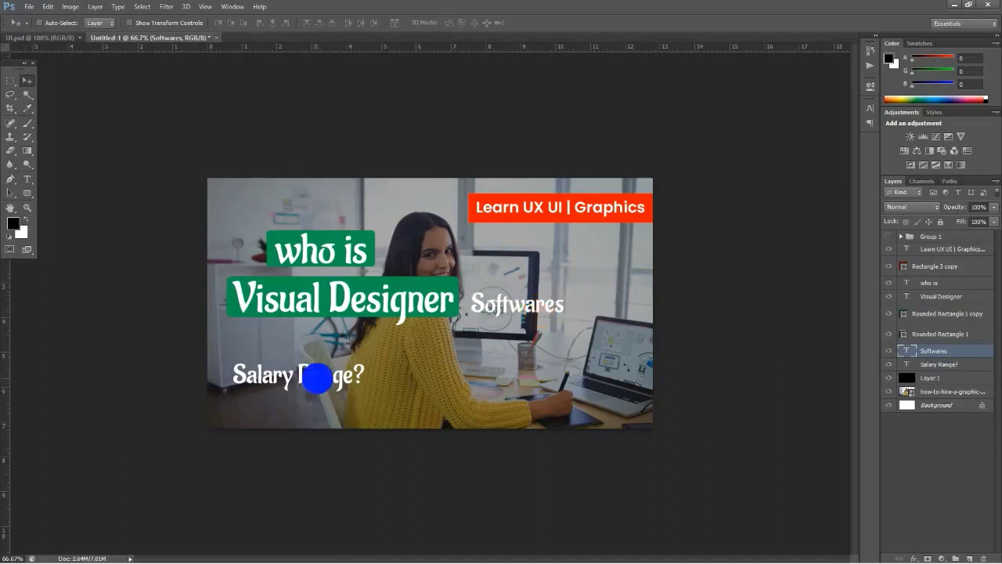
pyautogui.click(354, 384)
pyautogui.moveTo(331, 375); pyautogui.dragTo(363, 345)
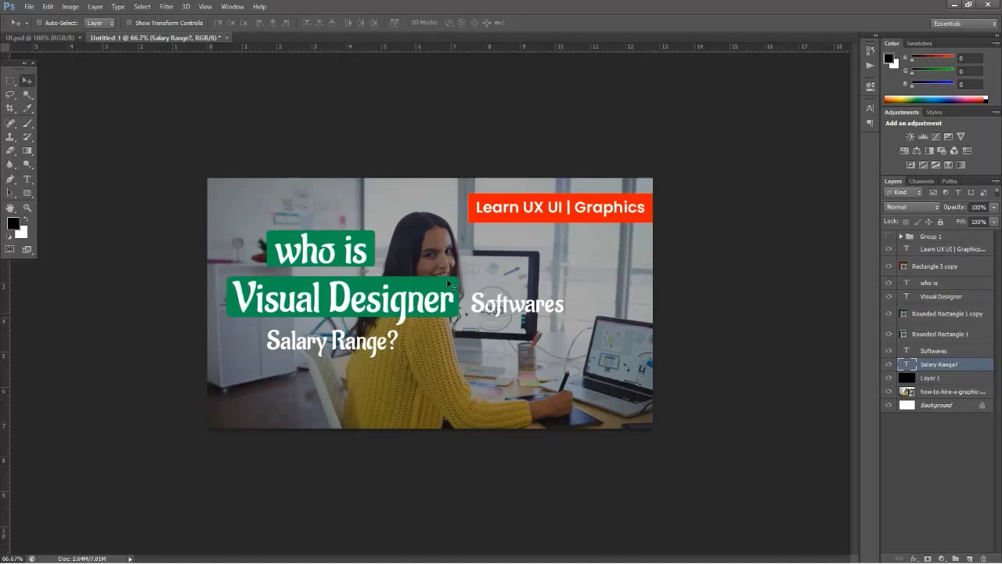
# Step: Add a question mark to the end of "Softwares" and place the text on the same line, right of "Salary Range?"
pyautogui.click(28, 179)
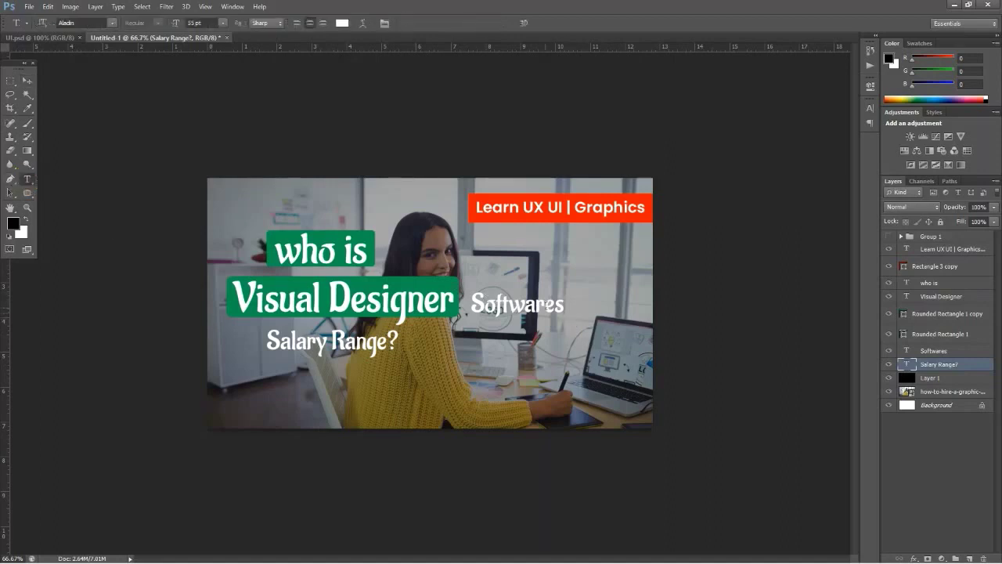
pyautogui.click(561, 307)
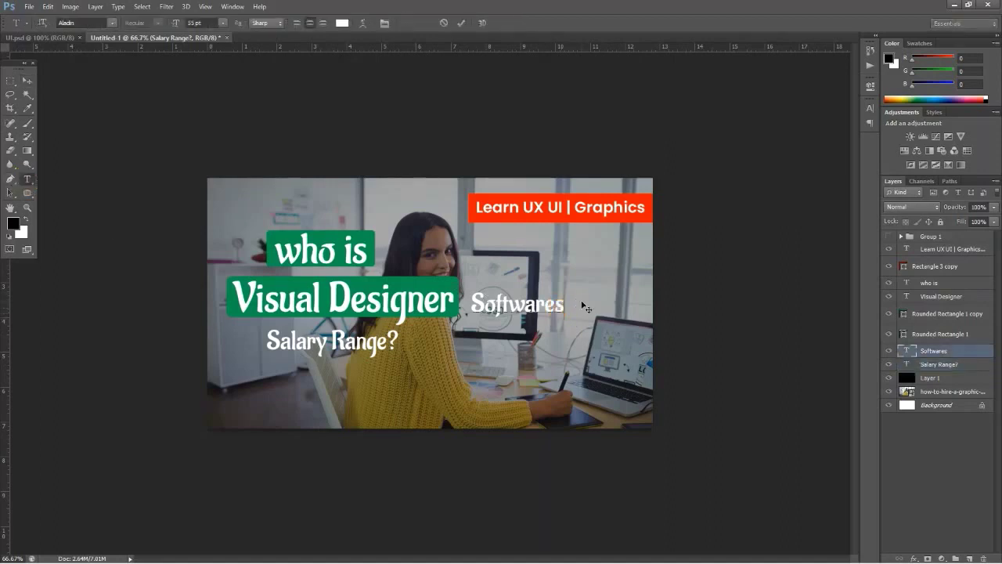
pyautogui.write('?')
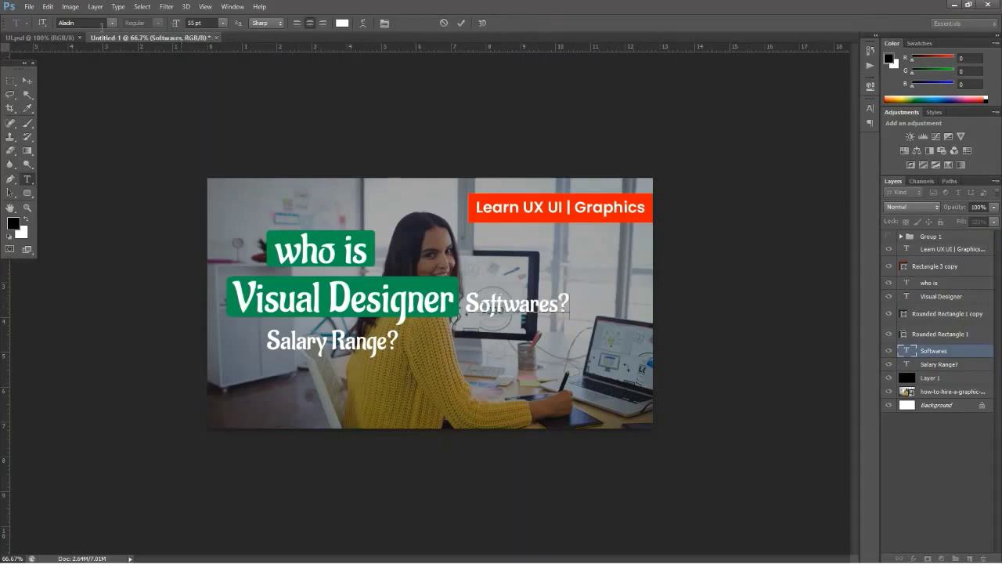
pyautogui.click(27, 80)
pyautogui.moveTo(492, 302)
pyautogui.mouseDown()
pyautogui.moveTo(465, 340)
pyautogui.moveTo(439, 339)
pyautogui.mouseUp()
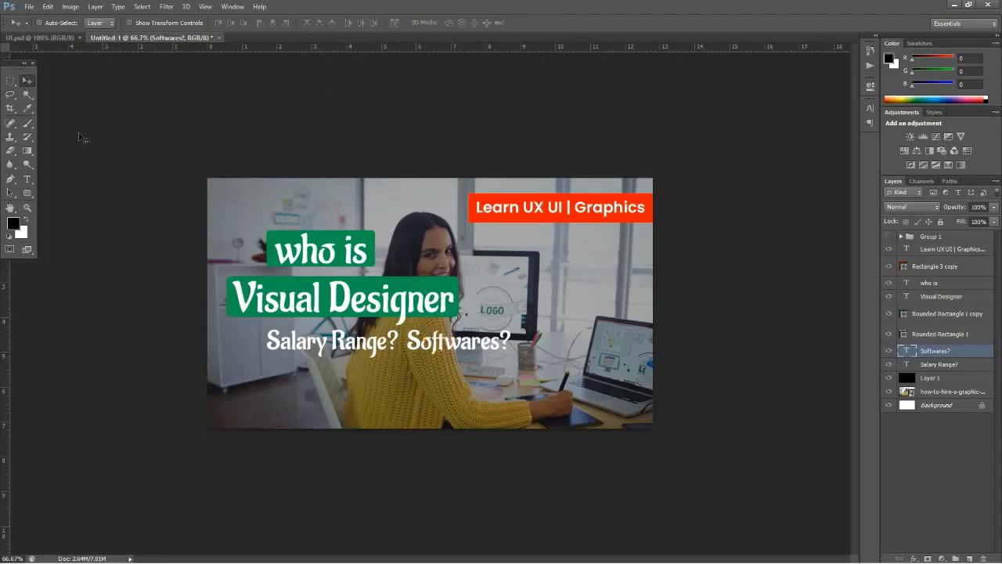
# Step: Copy the "Auro Design : Learn Design in simple way!!" text and its green bar from UI.psd into the thumbnail, aligned along its bottom edge
pyautogui.click(49, 37)
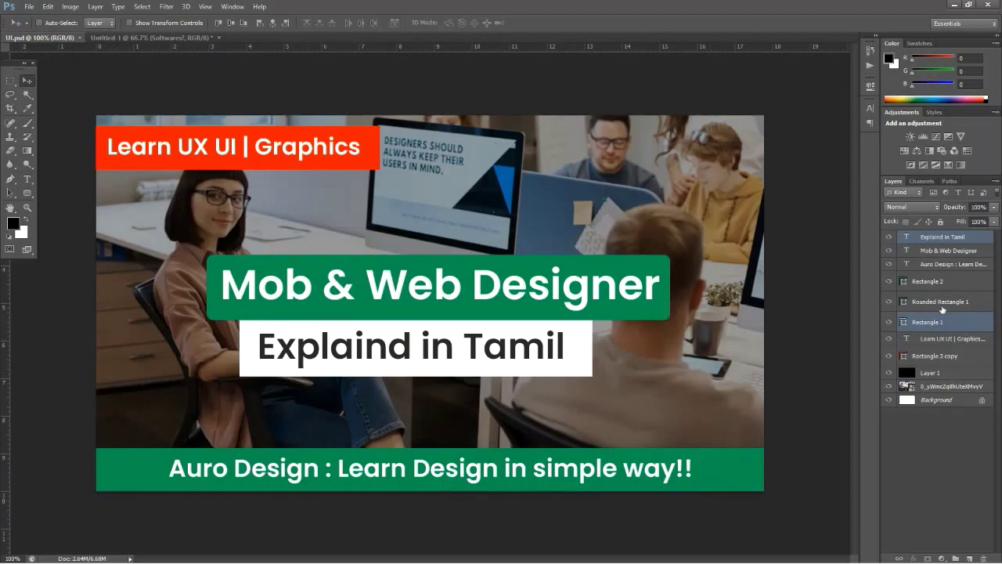
pyautogui.click(940, 303)
pyautogui.click(911, 283)
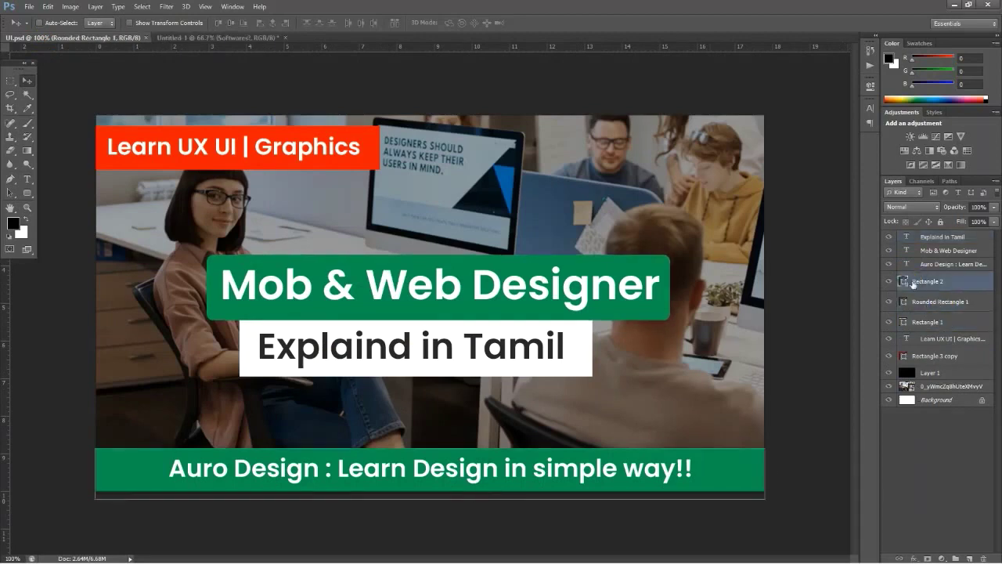
pyautogui.keyDown('ctrl'); pyautogui.click(938, 265); pyautogui.keyUp('ctrl')
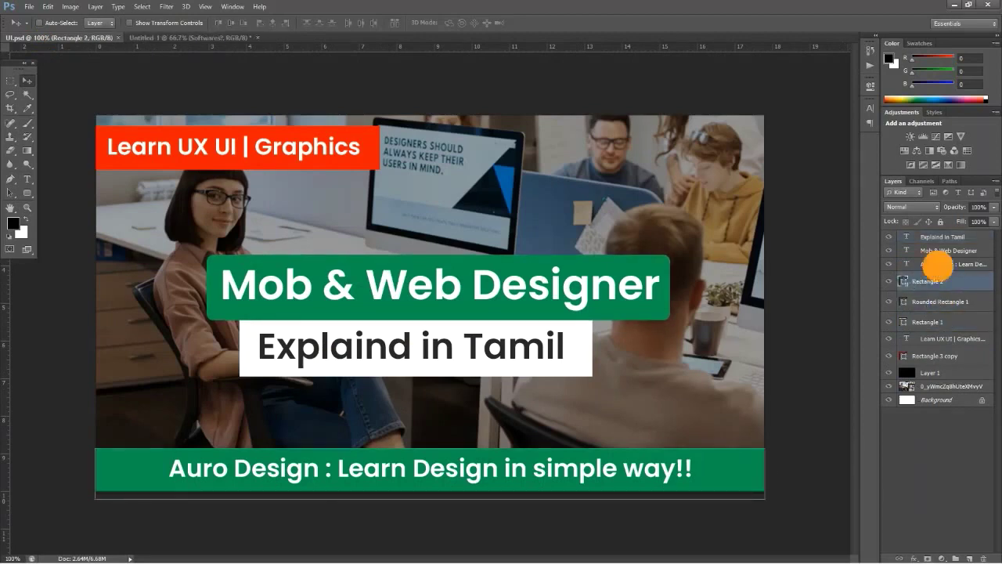
pyautogui.moveTo(640, 480); pyautogui.dragTo(112, 0)
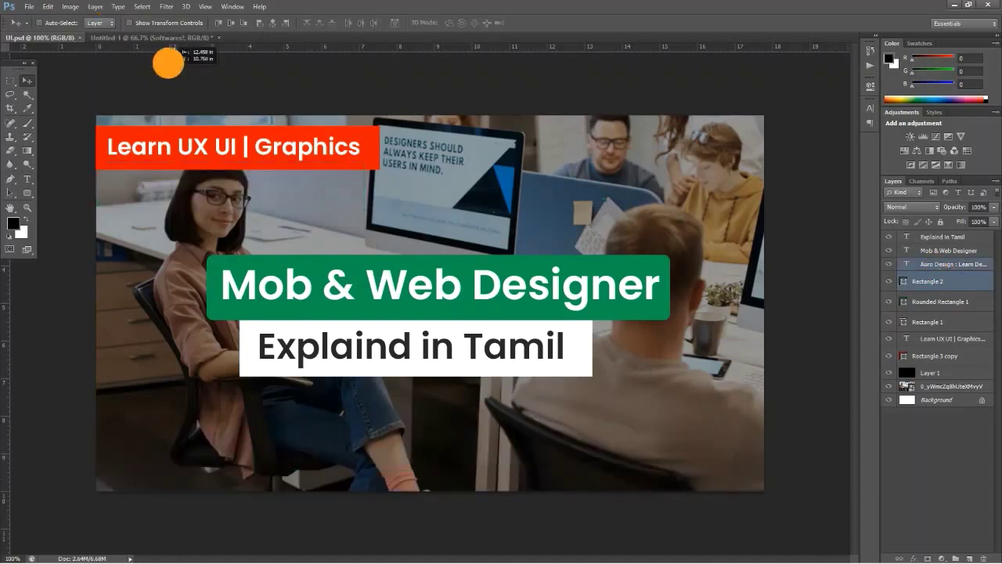
pyautogui.moveTo(165, 40); pyautogui.dragTo(493, 423)
pyautogui.moveTo(433, 413); pyautogui.dragTo(552, 418)
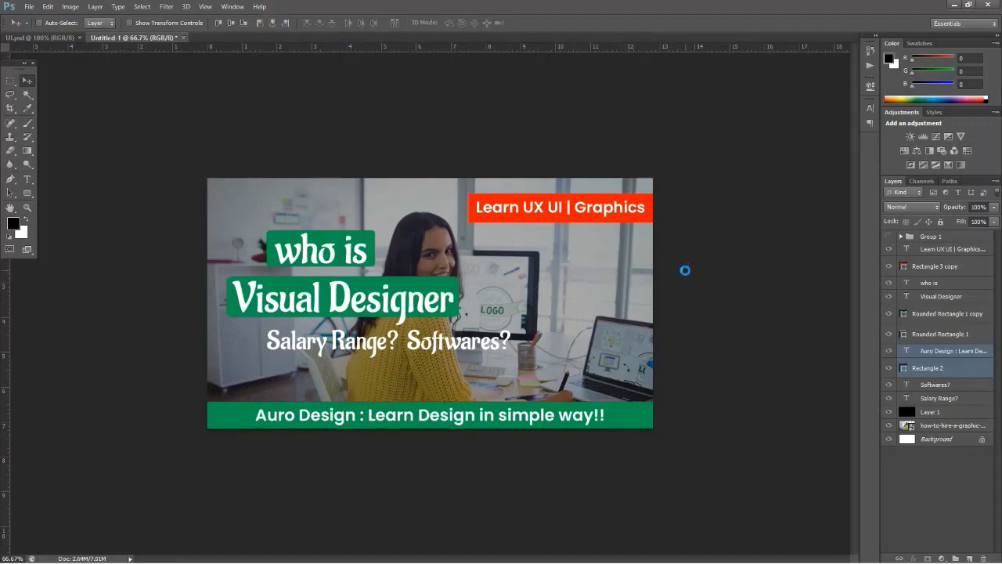
# Step: Save the thumbnail to the Desktop as a layered Photoshop file named VD, with Maximize Compatibility enabled
pyautogui.hotkey('ctrl', 'shift', 's')
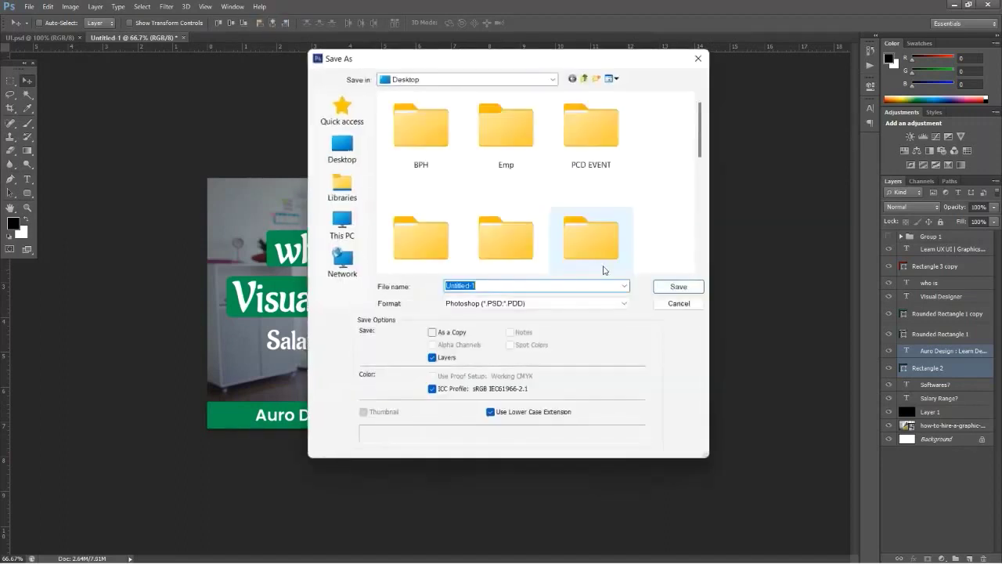
pyautogui.click(538, 305)
pyautogui.click(523, 390)
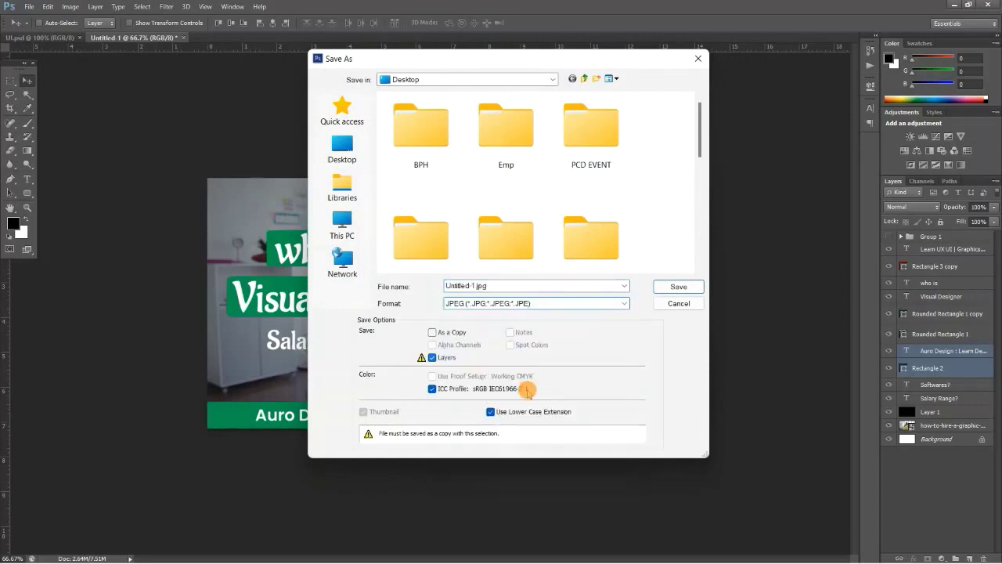
pyautogui.click(558, 309)
pyautogui.click(600, 313)
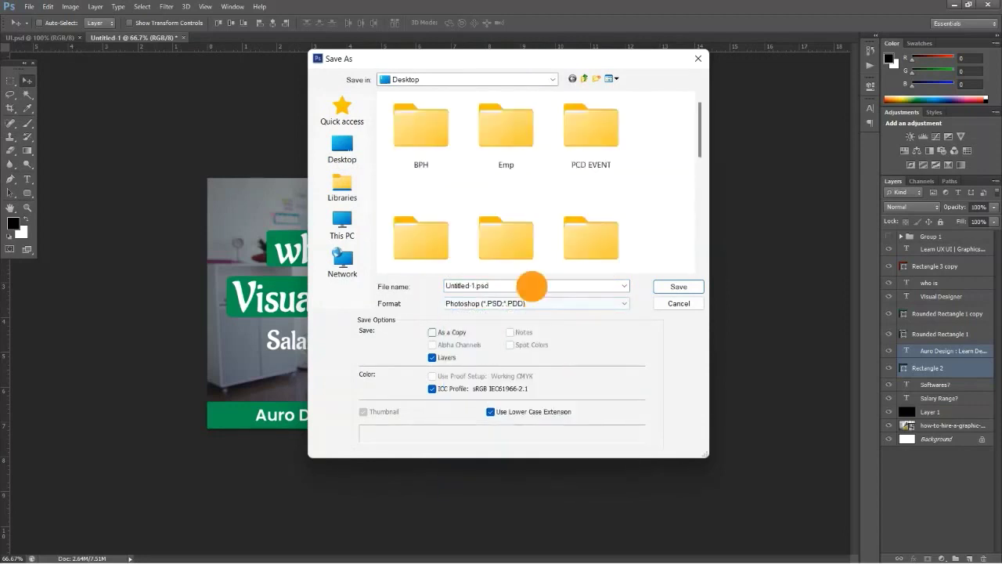
pyautogui.write('VD')
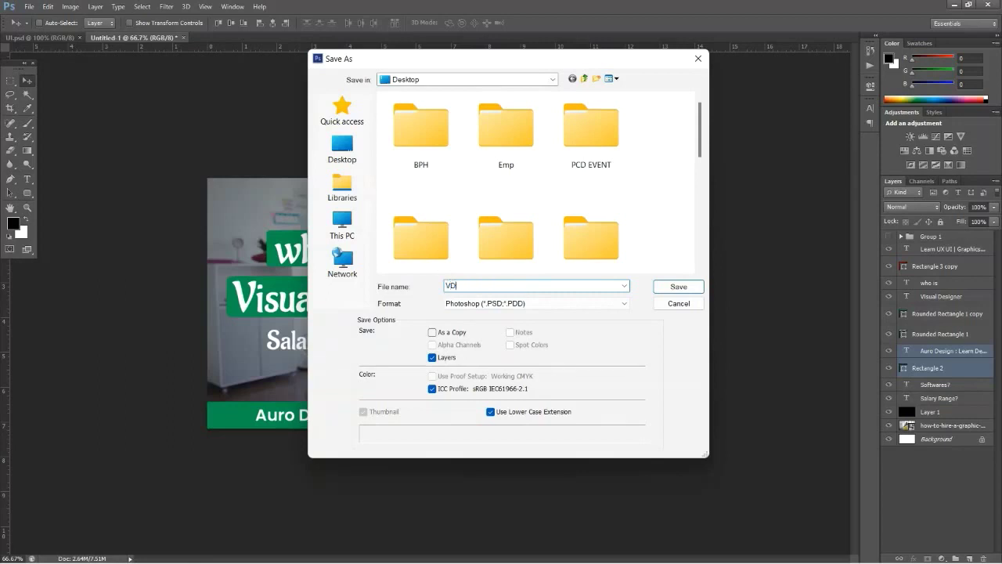
pyautogui.click(666, 287)
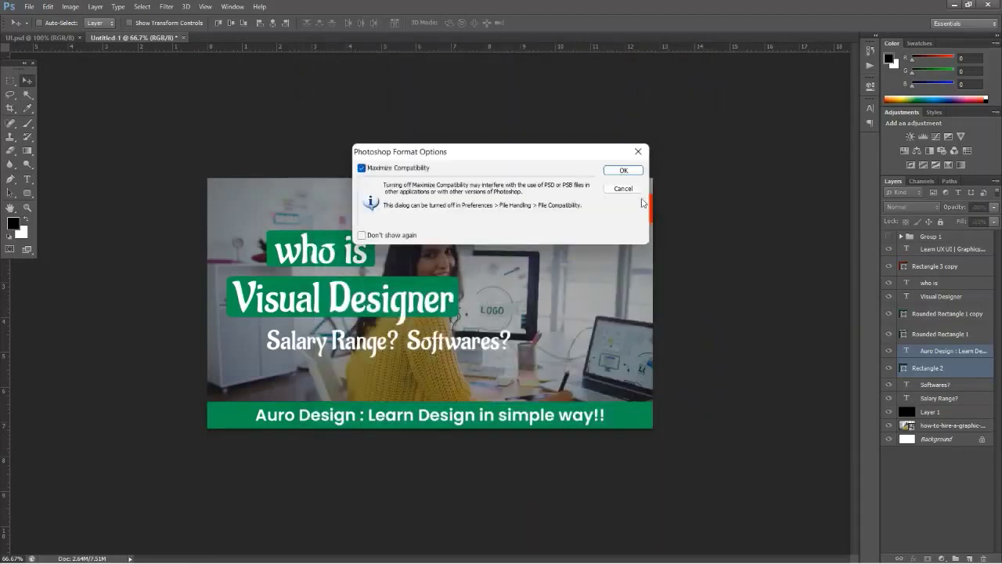
pyautogui.click(630, 172)
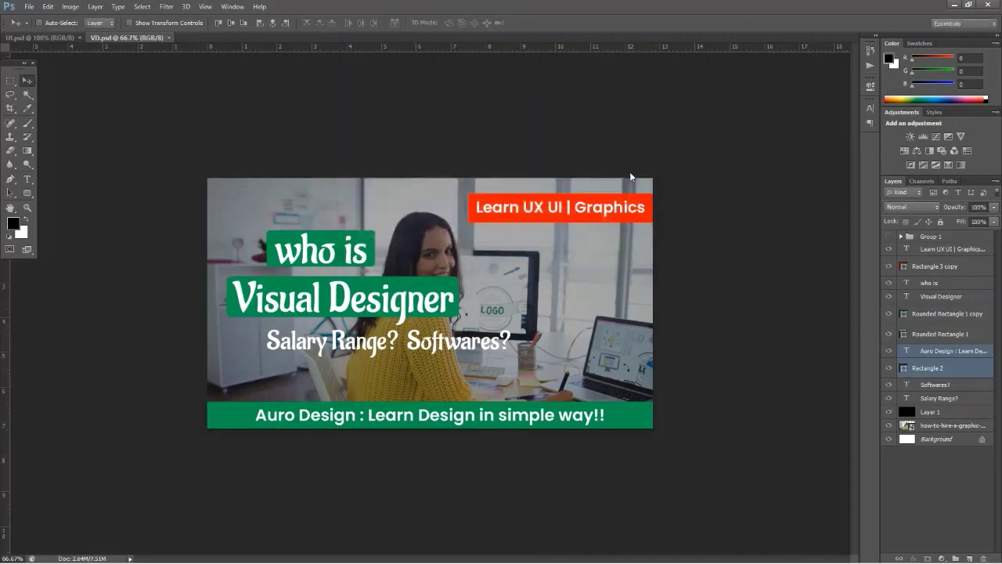
# Step: Save a JPEG copy of the thumbnail as VD.jpg on the Desktop with Maximum quality 12 and Baseline ("Standard") format
pyautogui.hotkey('ctrl', 'shift', 's')
pyautogui.click(536, 303)
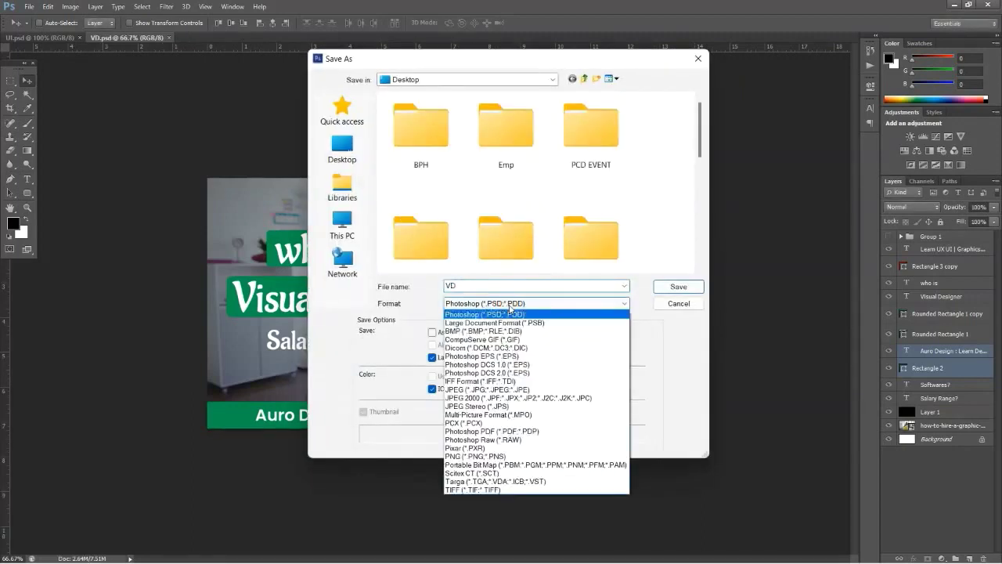
pyautogui.click(501, 389)
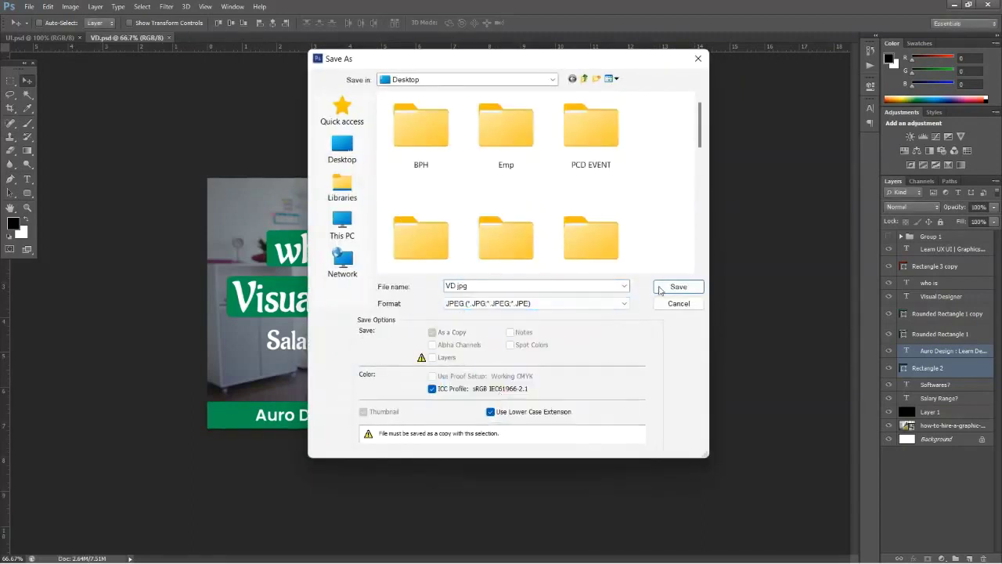
pyautogui.click(669, 288)
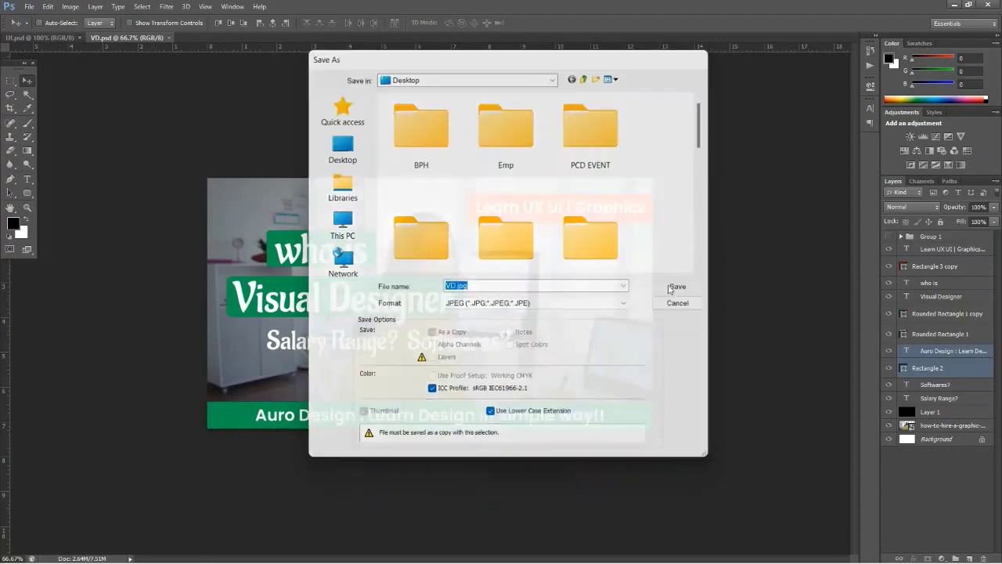
pyautogui.click(576, 149)
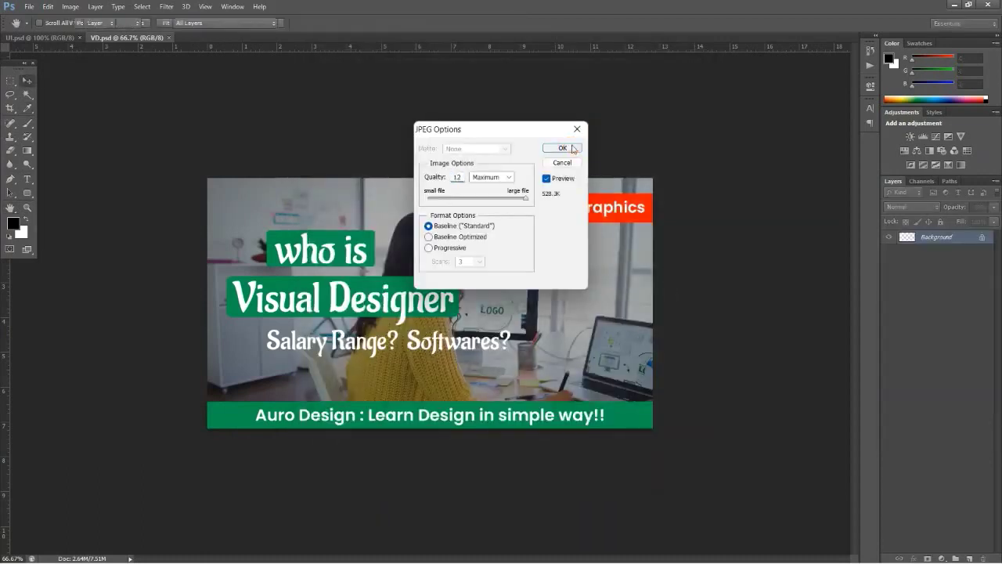